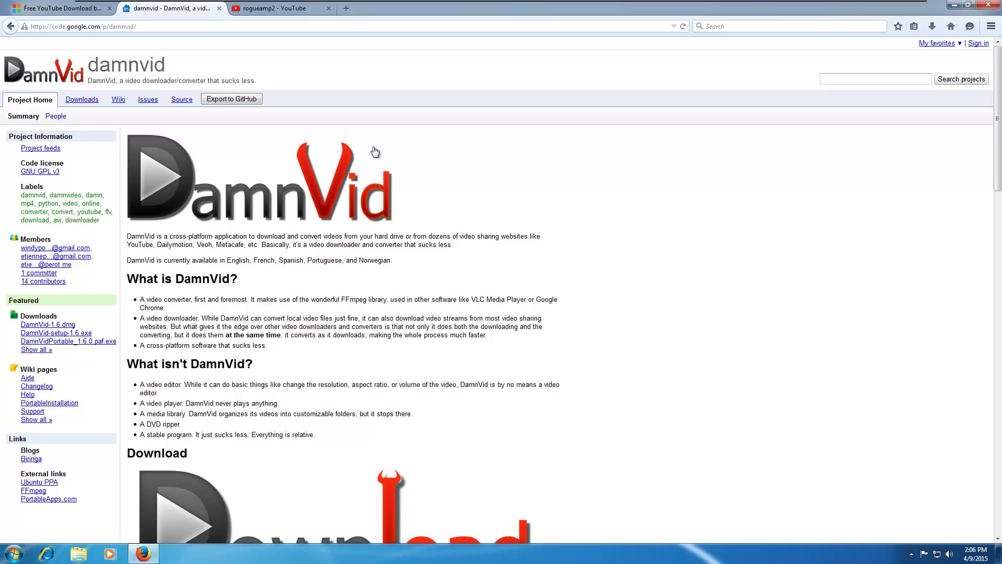
Switch among the Free YouTube Download, DamnVid project and rogueamp2 channel pages
{"action": "left_click", "coordinate": [78, 9]}
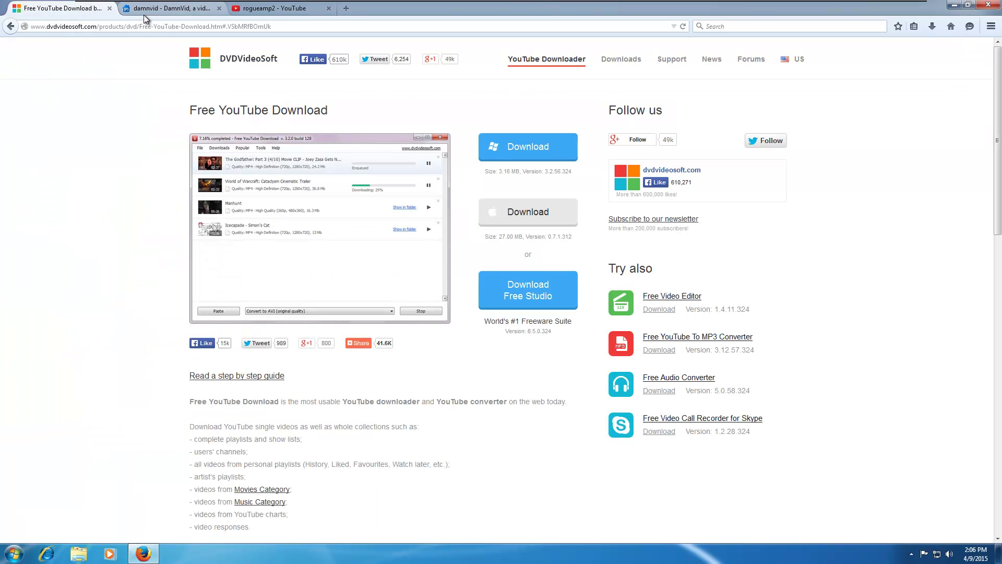
{"action": "left_click", "coordinate": [163, 12]}
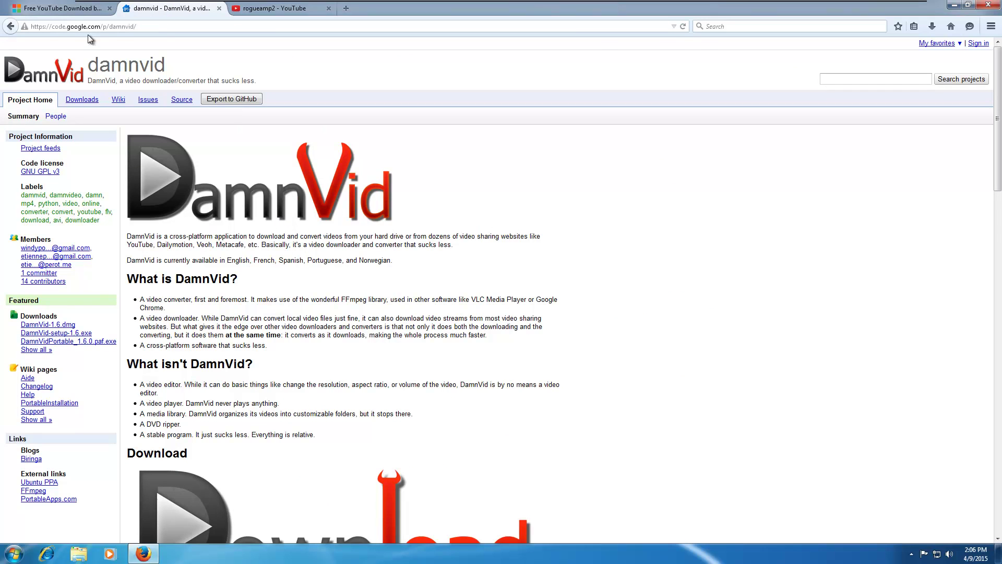
{"action": "left_click", "coordinate": [67, 10]}
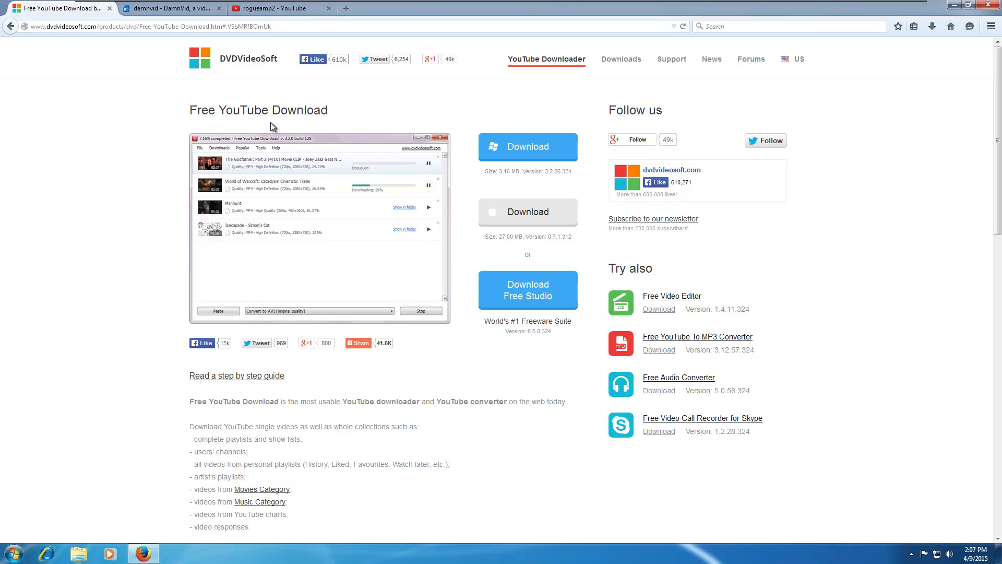
{"action": "left_click", "coordinate": [152, 12]}
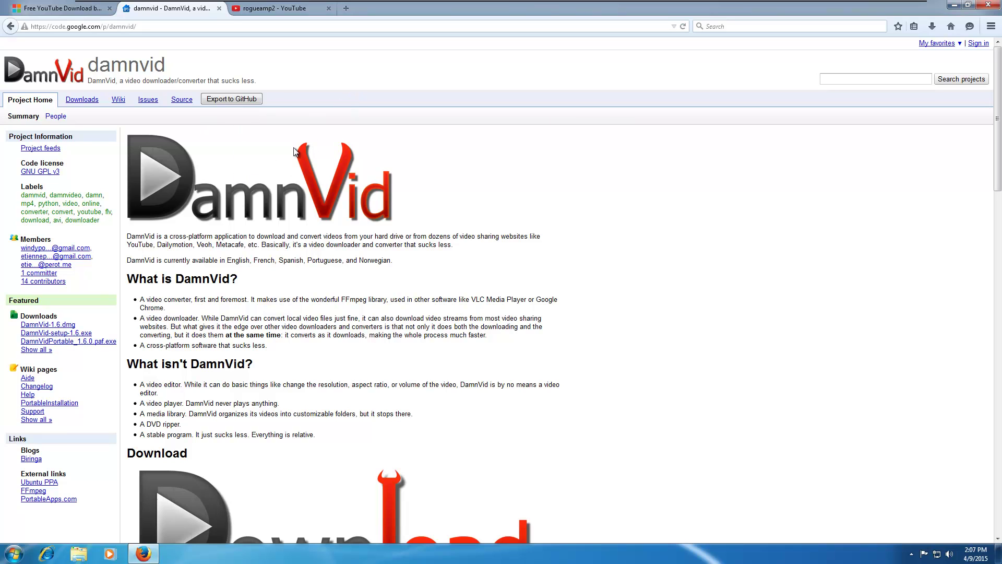
{"action": "left_click", "coordinate": [100, 11]}
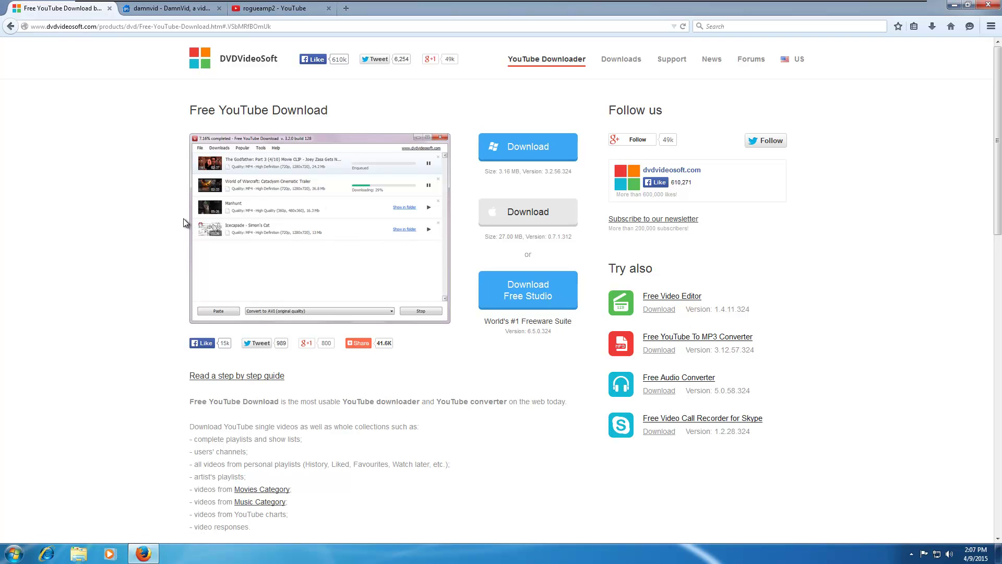
{"action": "left_click", "coordinate": [284, 12]}
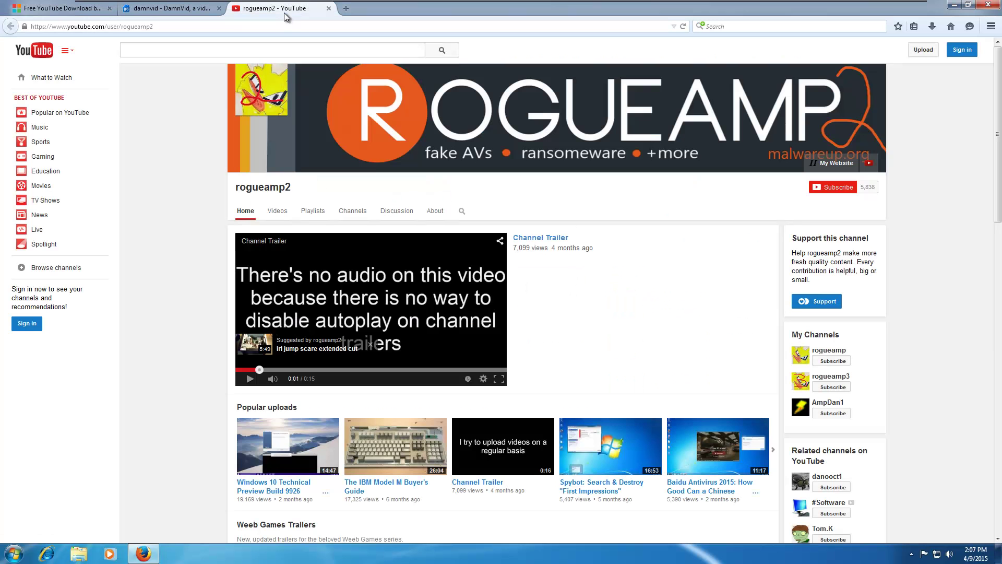
{"action": "left_click", "coordinate": [157, 11]}
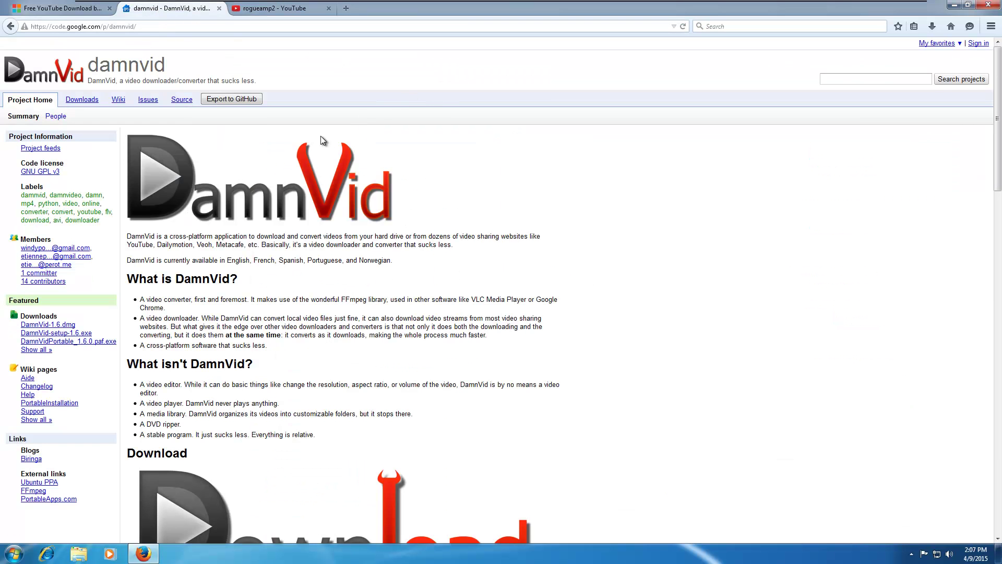
Save DamnVid-setup-1.6.exe (10.8 MB) and run it from Firefox's Downloads panel
{"action": "left_click", "coordinate": [67, 333]}
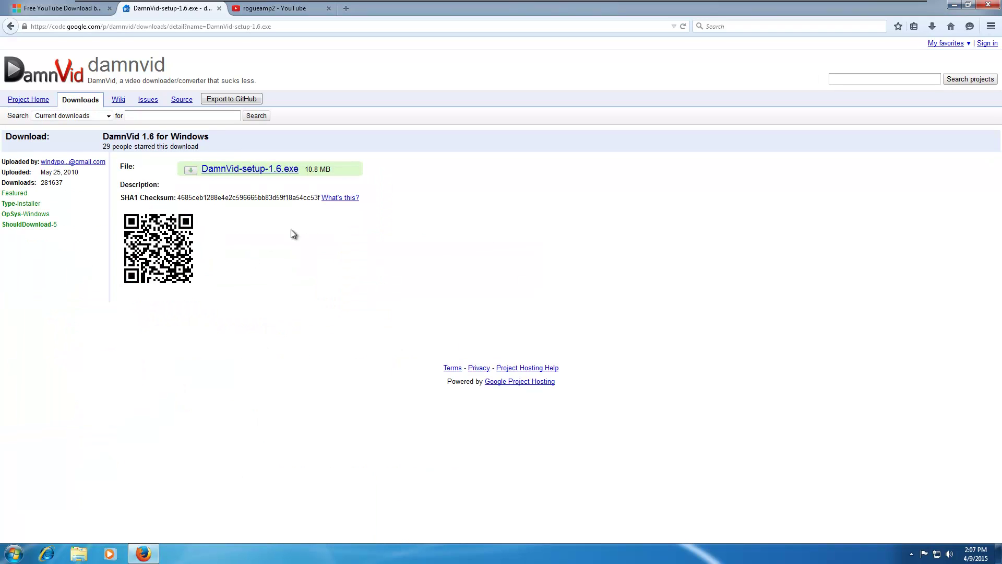
{"action": "left_click", "coordinate": [244, 171]}
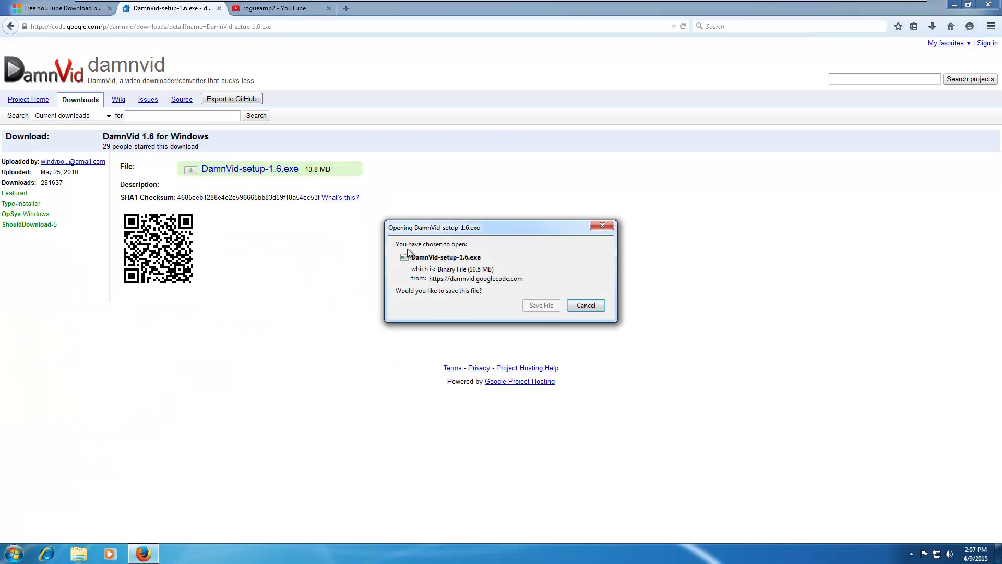
{"action": "left_click", "coordinate": [547, 305]}
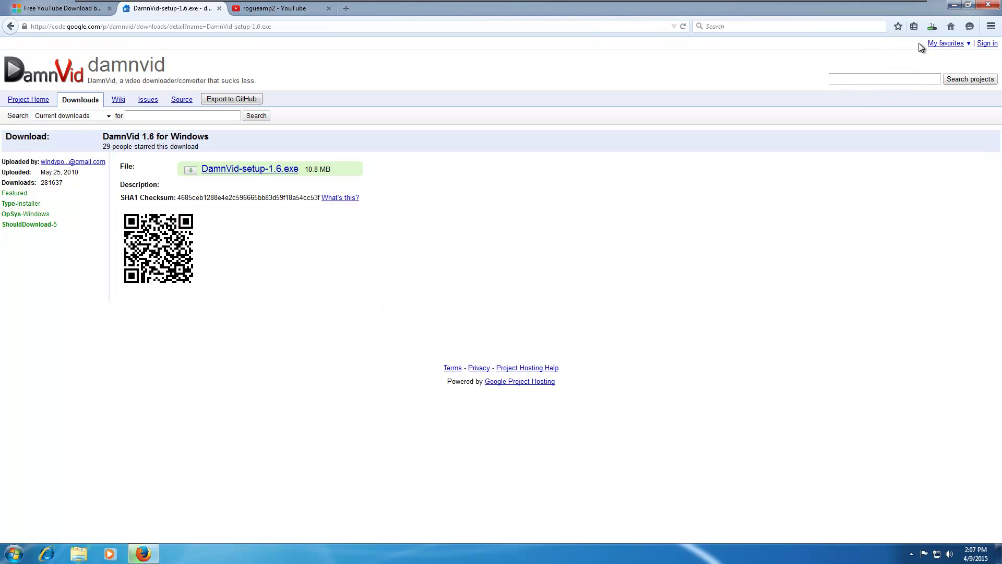
{"action": "left_click", "coordinate": [912, 554]}
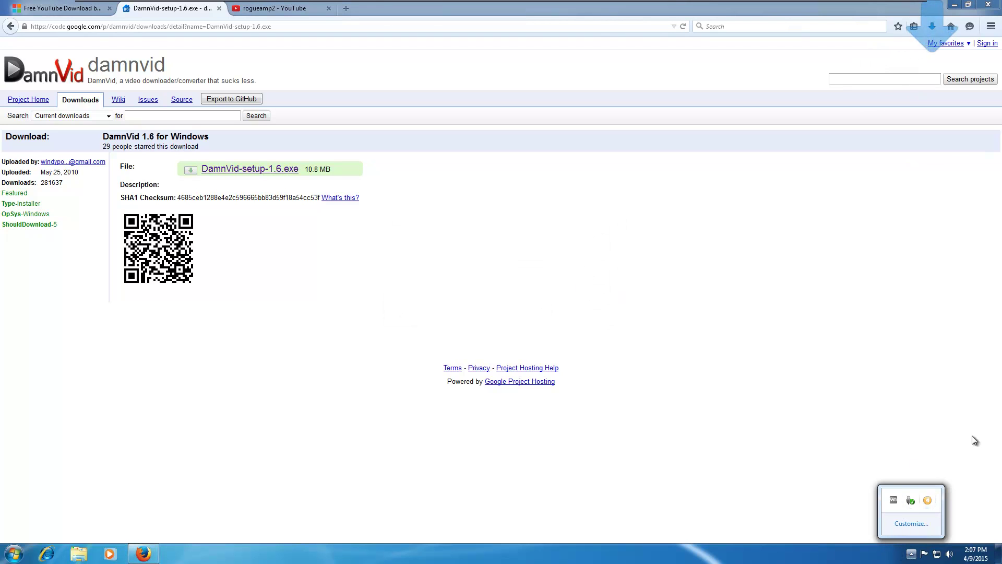
{"action": "left_click", "coordinate": [934, 29]}
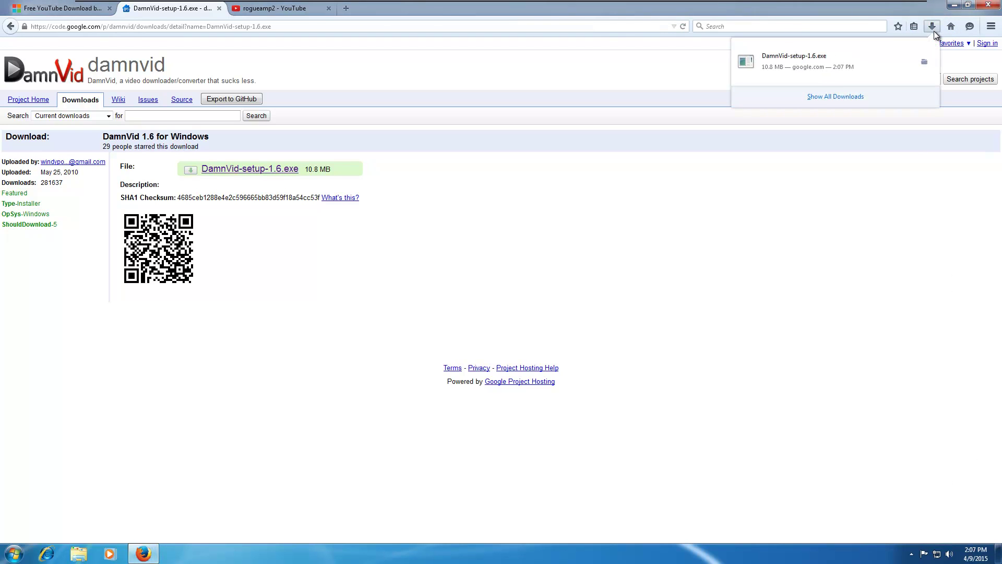
{"action": "left_click", "coordinate": [833, 70]}
Run the DamnVid 1.6 setup with default options, launch it, and answer the update check
{"action": "left_click", "coordinate": [527, 288]}
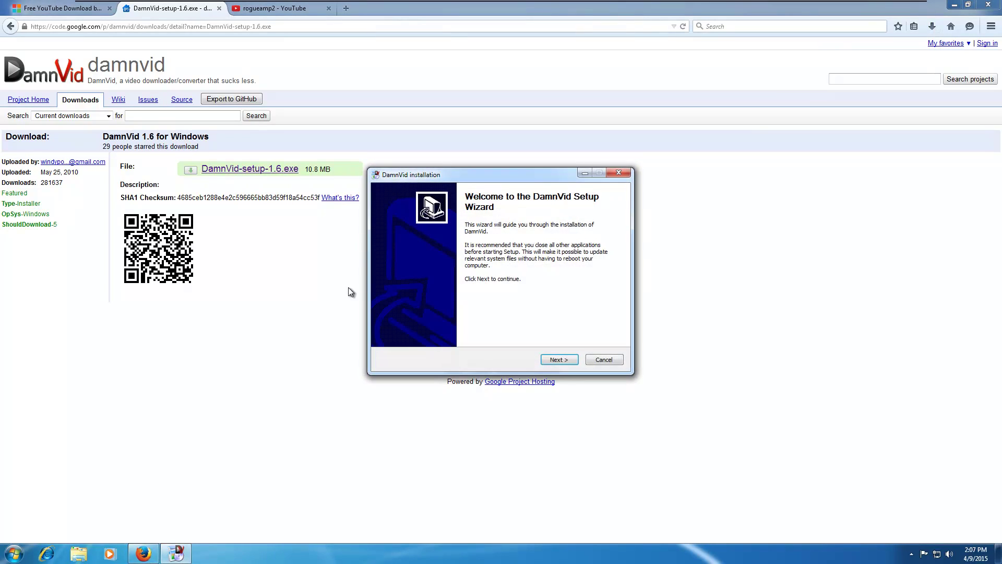
{"action": "left_click", "coordinate": [555, 359]}
{"action": "left_click", "coordinate": [556, 362]}
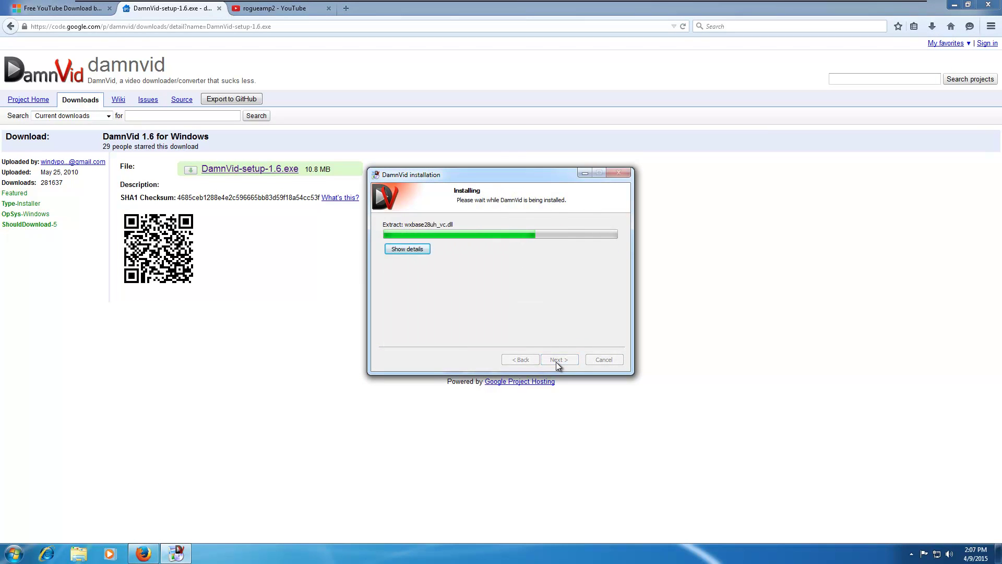
{"action": "left_click", "coordinate": [556, 361]}
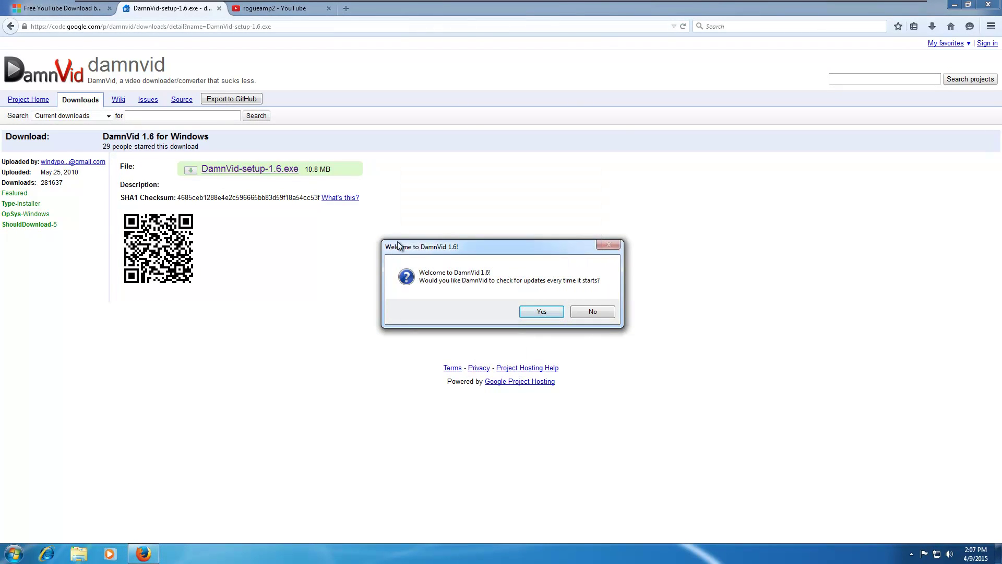
{"action": "left_click", "coordinate": [546, 313]}
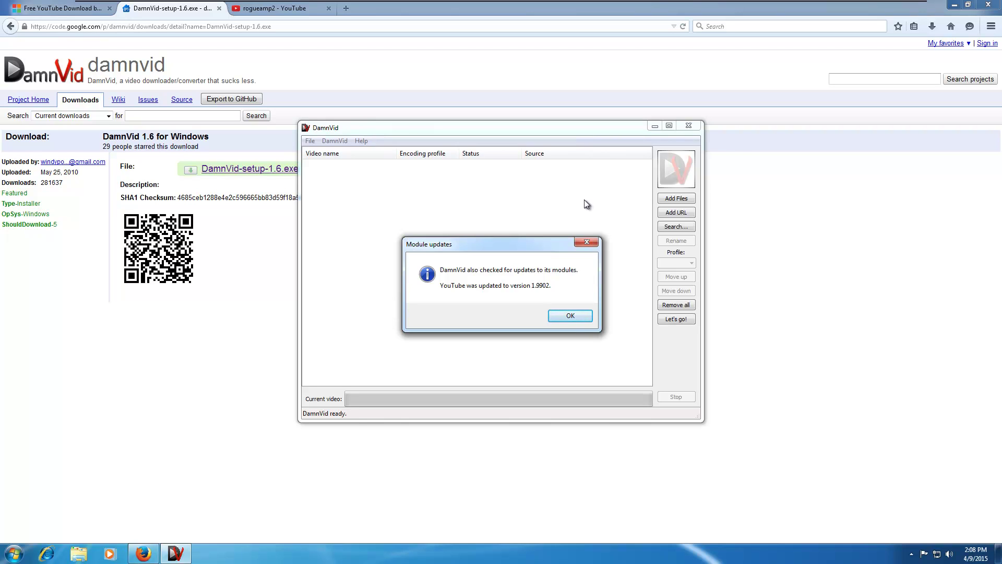
Dismiss the updates notice and set the YouTube module's default profile to (Do not encode)
{"action": "left_click", "coordinate": [569, 316]}
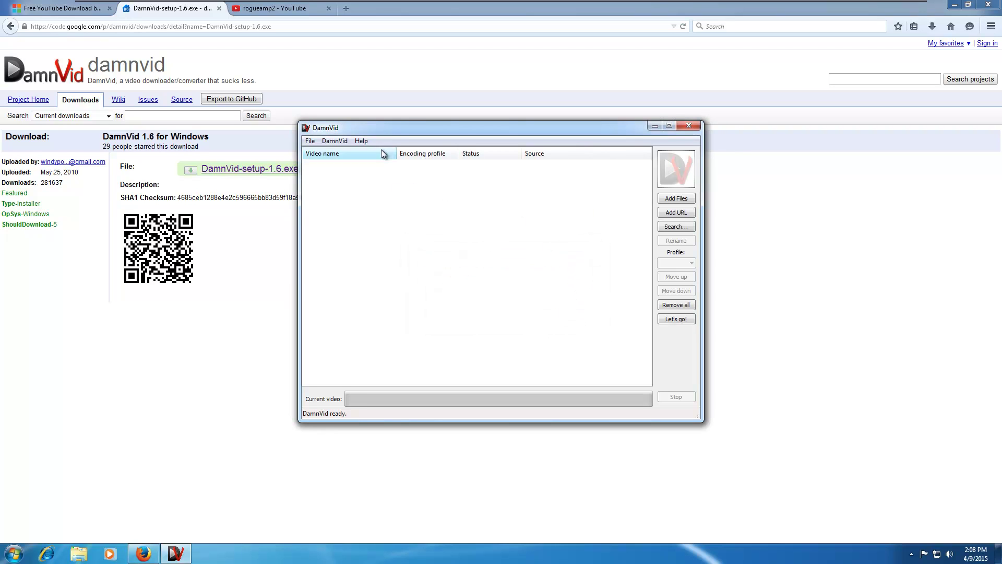
{"action": "left_click", "coordinate": [334, 140]}
{"action": "left_click", "coordinate": [351, 168]}
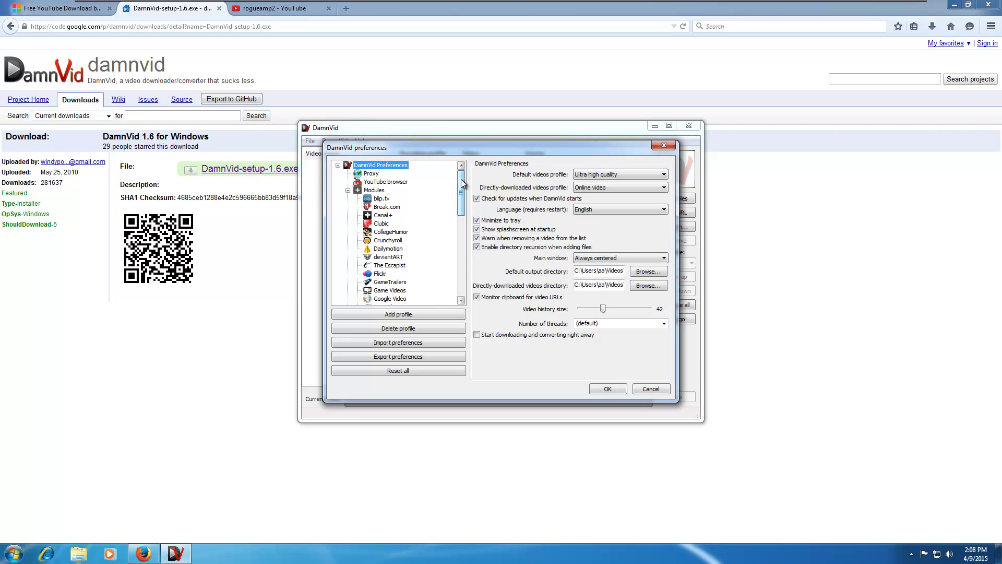
{"action": "left_click_drag", "start_coordinate": [462, 180], "coordinate": [447, 249]}
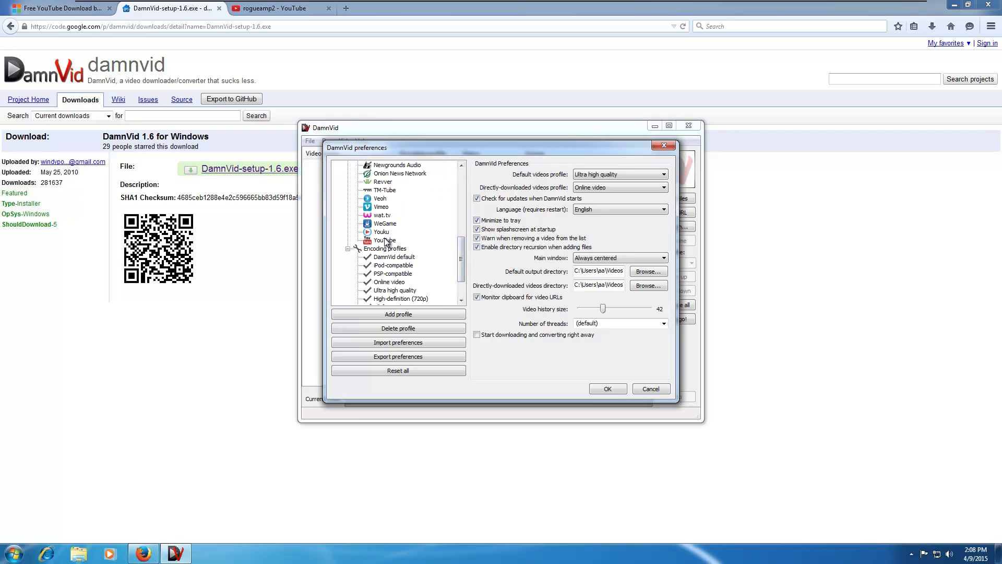
{"action": "left_click", "coordinate": [385, 240]}
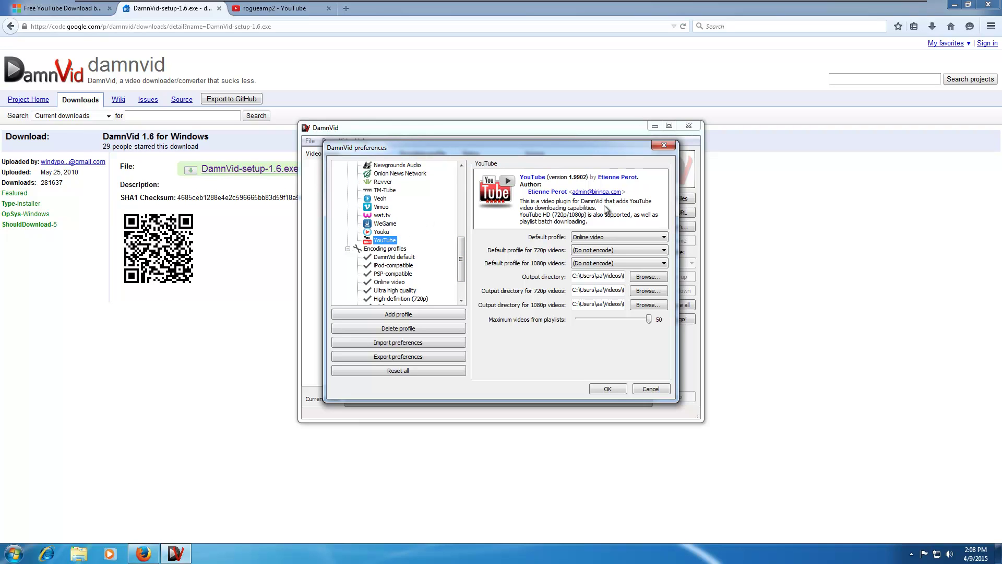
{"action": "left_click", "coordinate": [628, 237]}
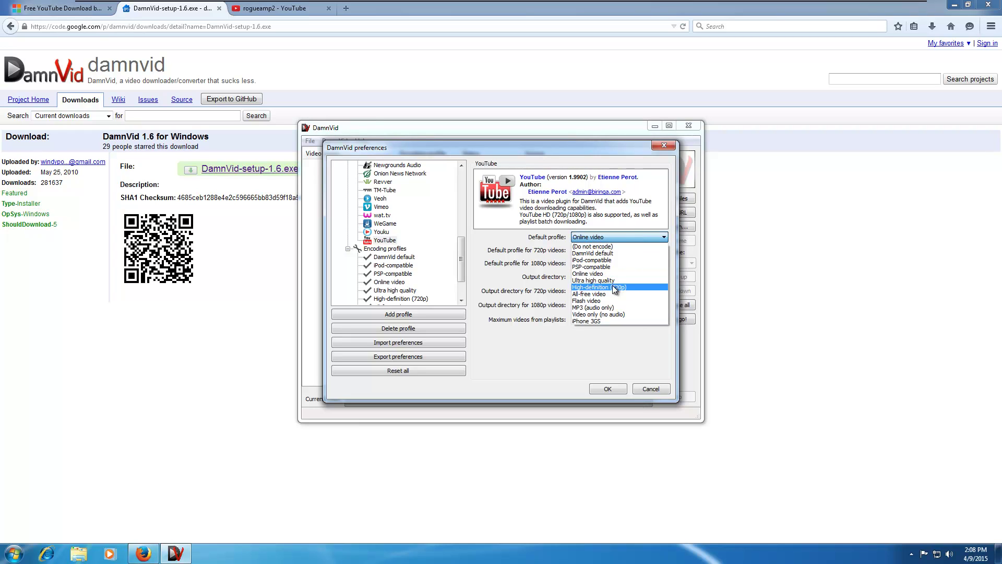
{"action": "left_click", "coordinate": [609, 248]}
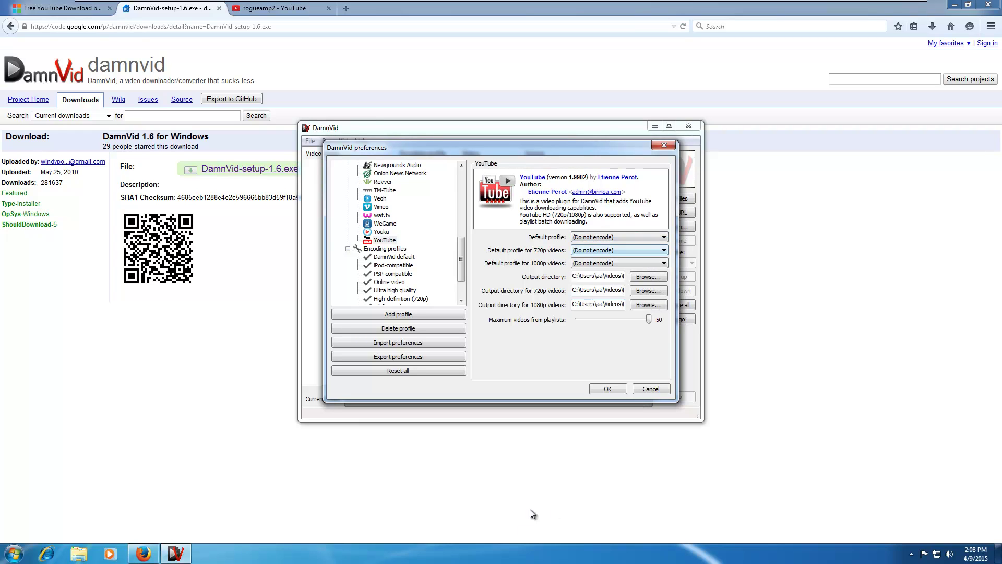
{"action": "left_click", "coordinate": [608, 389]}
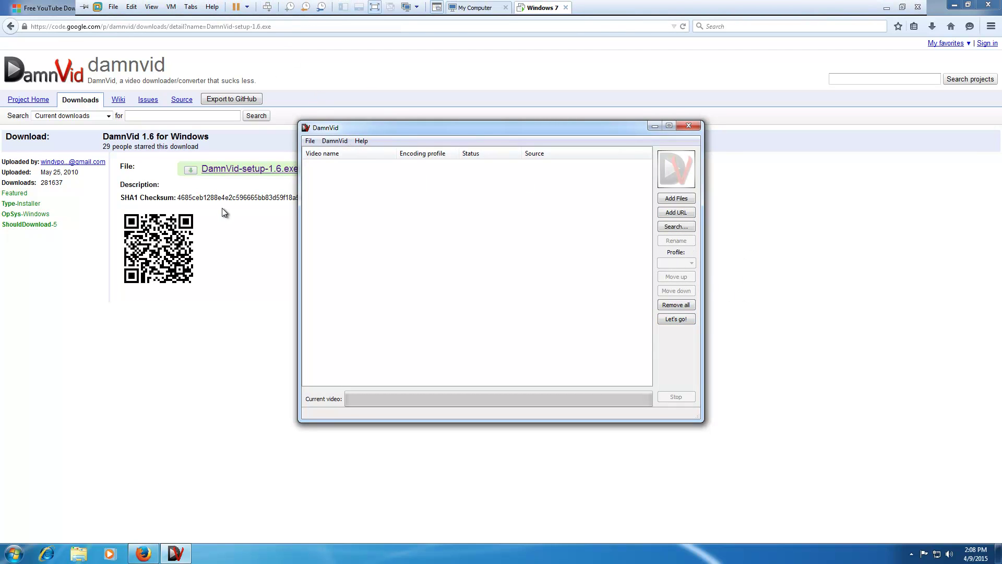
Bring DamnVid forward, then reopen and close Preferences without changes
{"action": "left_click", "coordinate": [202, 305]}
{"action": "left_click", "coordinate": [176, 554]}
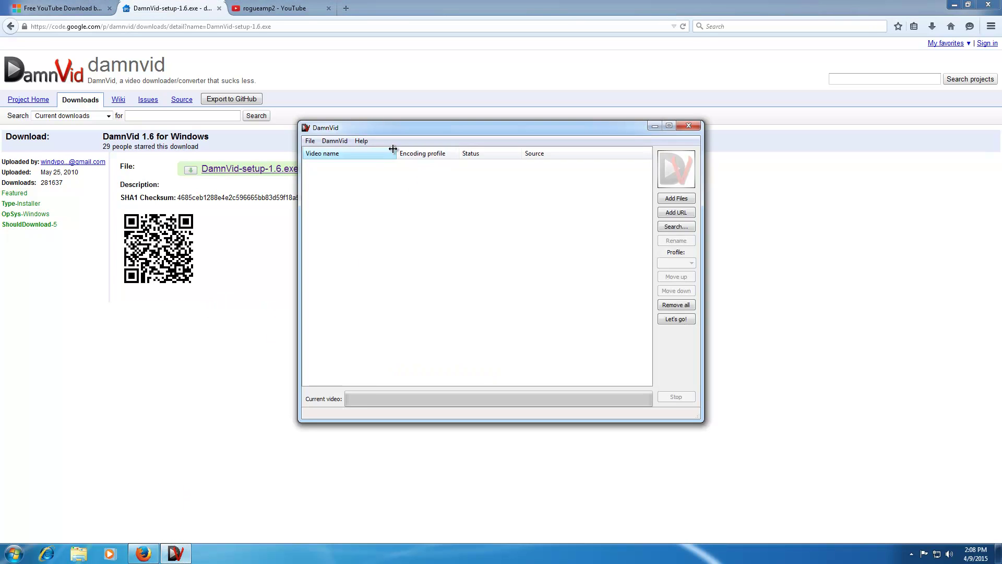
{"action": "left_click", "coordinate": [334, 141]}
{"action": "left_click", "coordinate": [340, 167]}
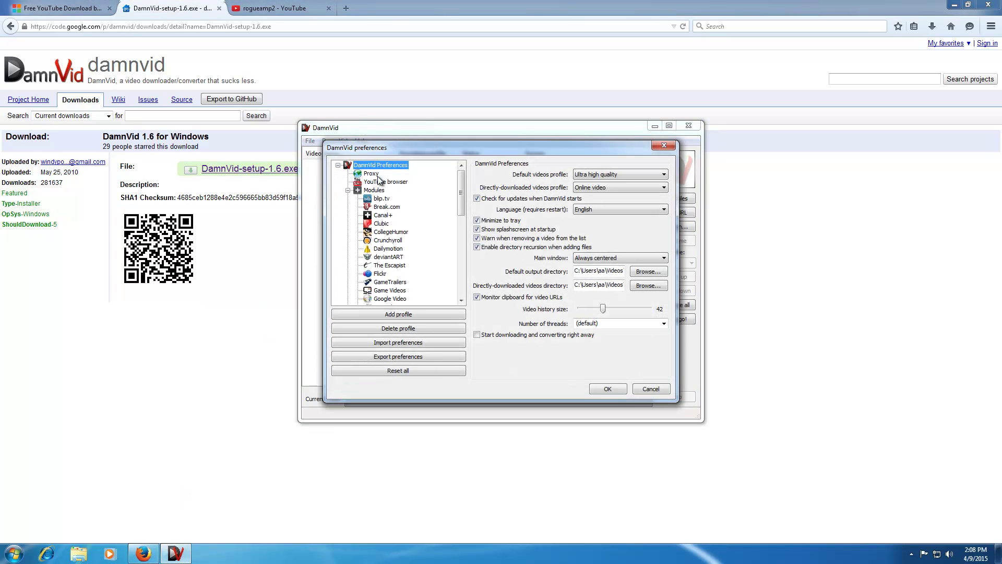
{"action": "left_click", "coordinate": [665, 146]}
Add the prefilled rogueamp2 channel URL to the DamnVid queue
{"action": "left_click", "coordinate": [249, 10]}
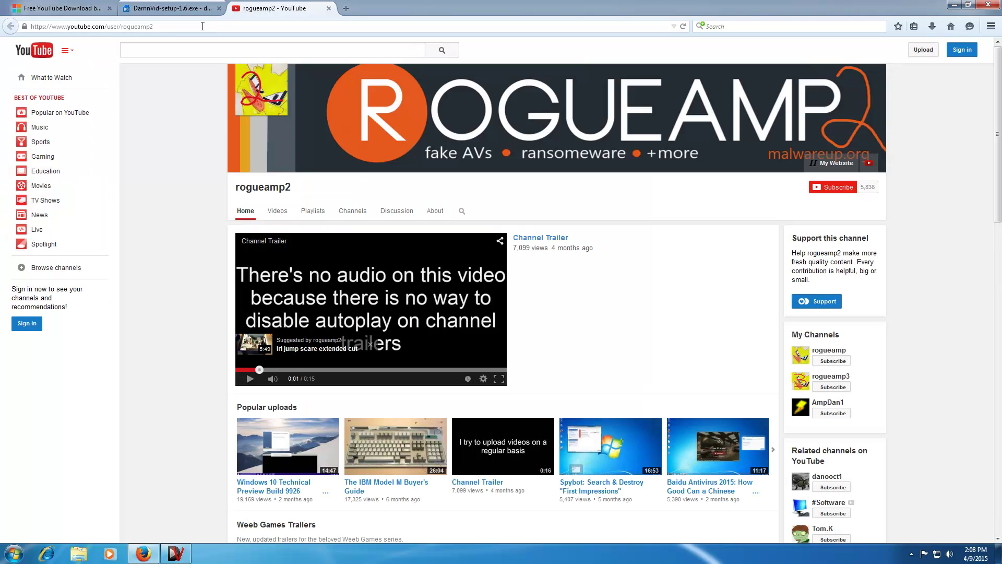
{"action": "left_click", "coordinate": [175, 554]}
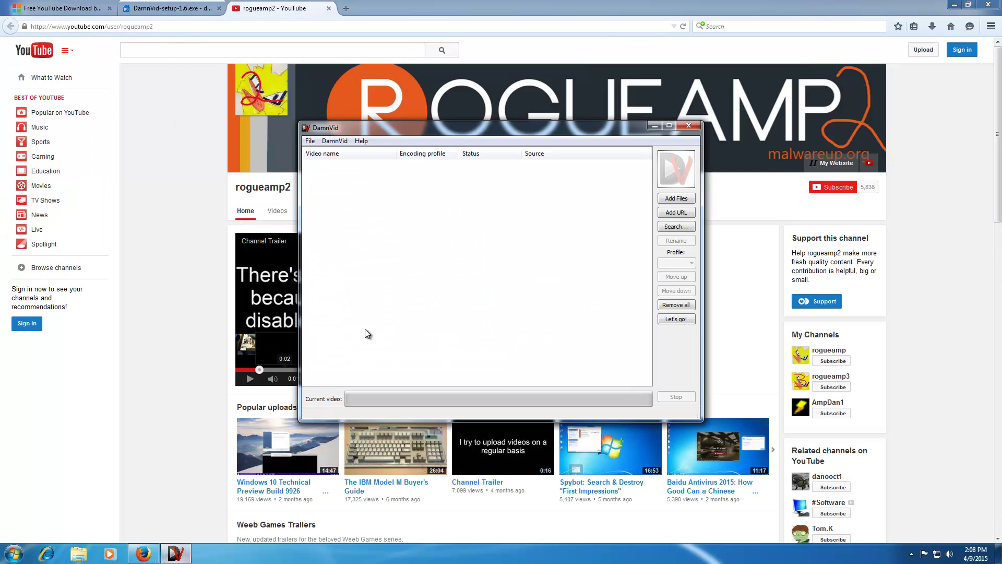
{"action": "left_click", "coordinate": [671, 208]}
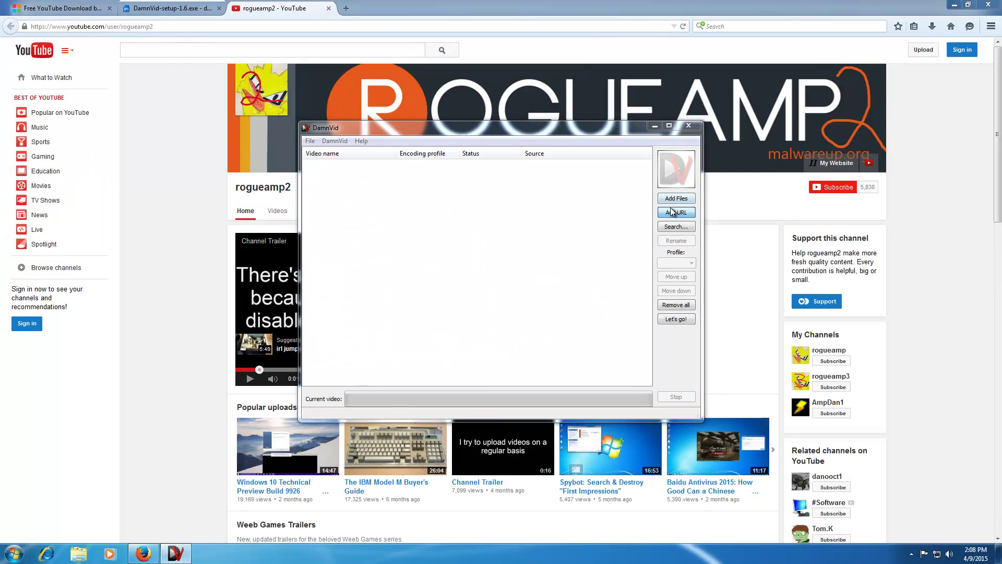
{"action": "left_click", "coordinate": [587, 212]}
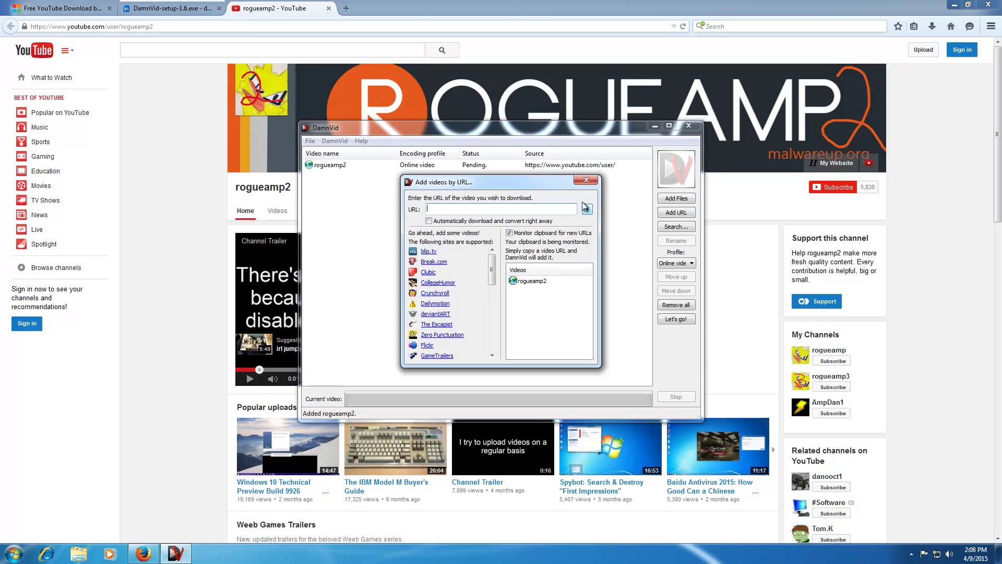
{"action": "left_click", "coordinate": [585, 181]}
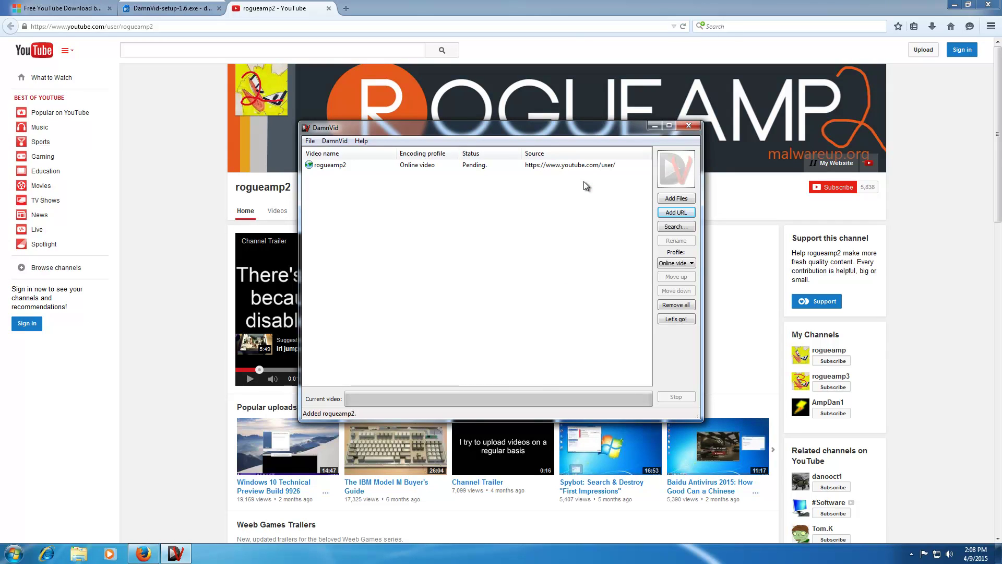
Copy the Mailbag playlist link and select the eight Mailbag video rows
{"action": "left_click", "coordinate": [186, 329]}
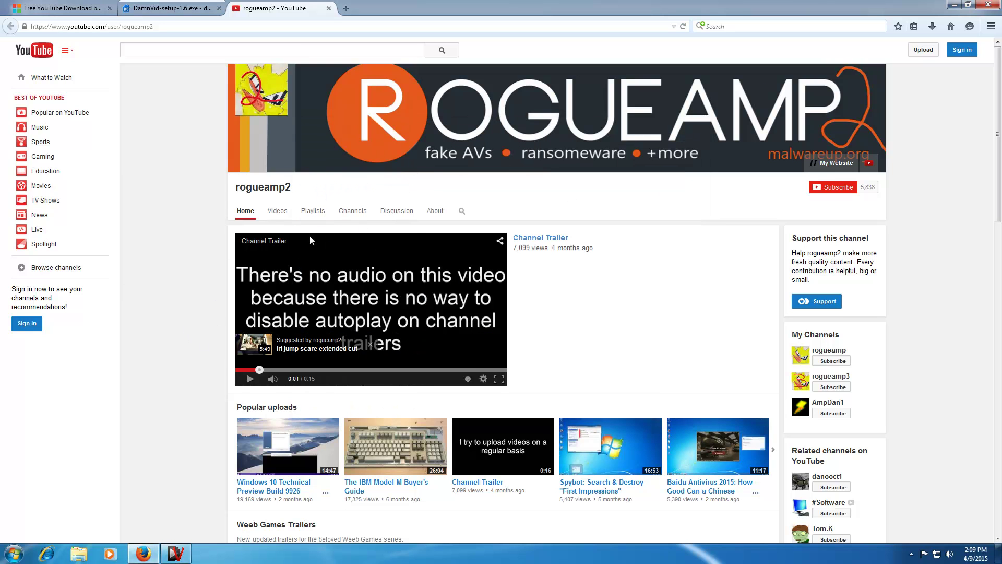
{"action": "scroll", "coordinate": [267, 318], "scroll_direction": "down", "scroll_amount": 2}
{"action": "scroll", "coordinate": [266, 317], "scroll_direction": "down", "scroll_amount": 2}
{"action": "scroll", "coordinate": [217, 304], "scroll_direction": "down", "scroll_amount": 2}
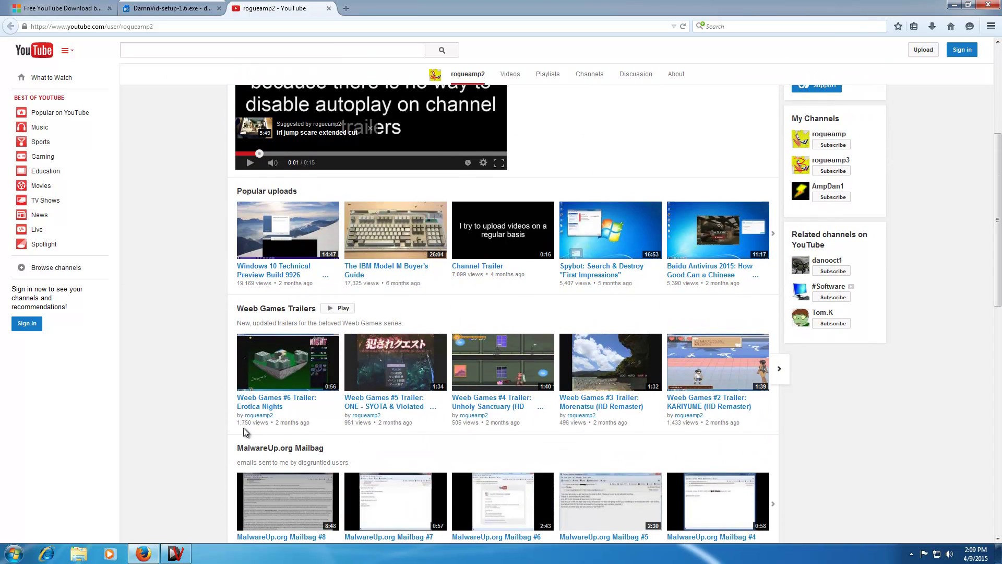
{"action": "right_click", "coordinate": [285, 454]}
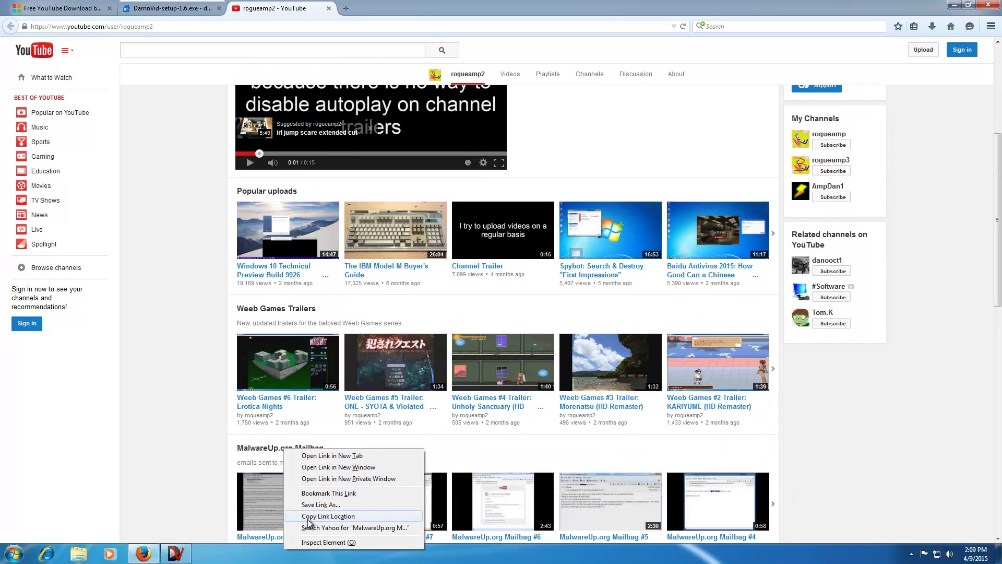
{"action": "left_click", "coordinate": [329, 516]}
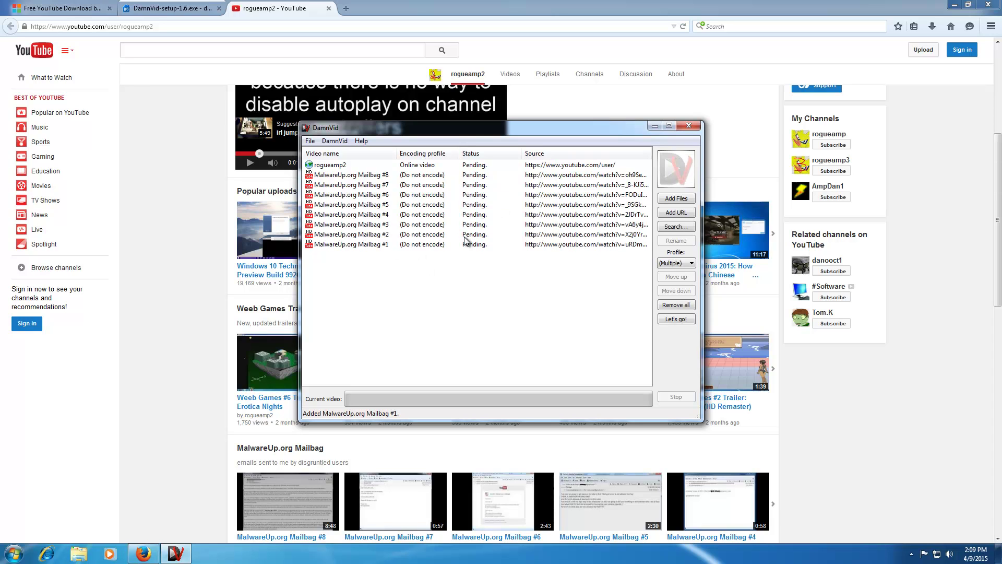
{"action": "left_click_drag", "start_coordinate": [481, 286], "coordinate": [435, 177]}
{"action": "right_click", "coordinate": [437, 198]}
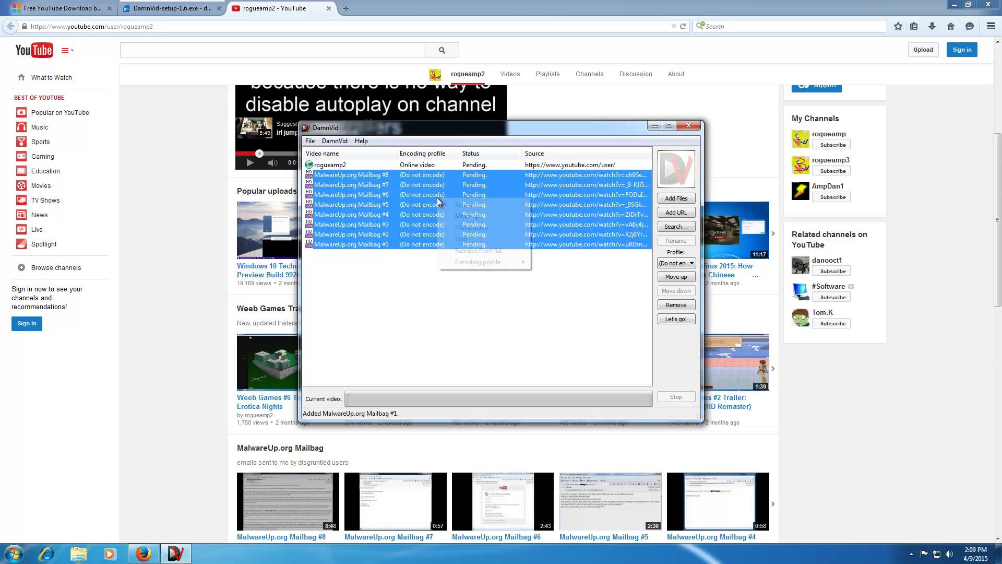
Check Preferences, then start downloading the queued rogueamp2 and Mailbag entries with Let's go!
{"action": "left_click", "coordinate": [360, 286]}
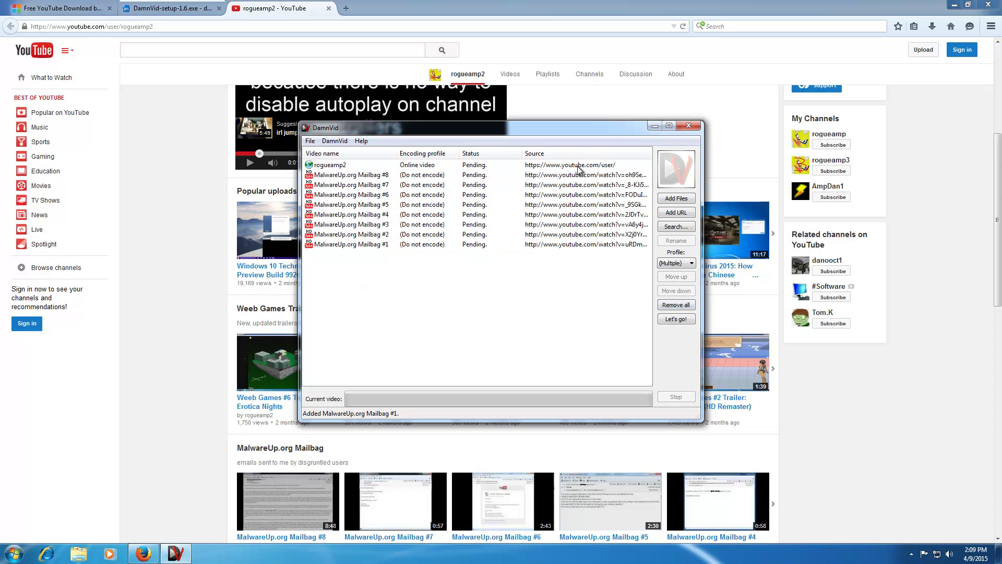
{"action": "left_click", "coordinate": [335, 141]}
{"action": "left_click", "coordinate": [347, 165]}
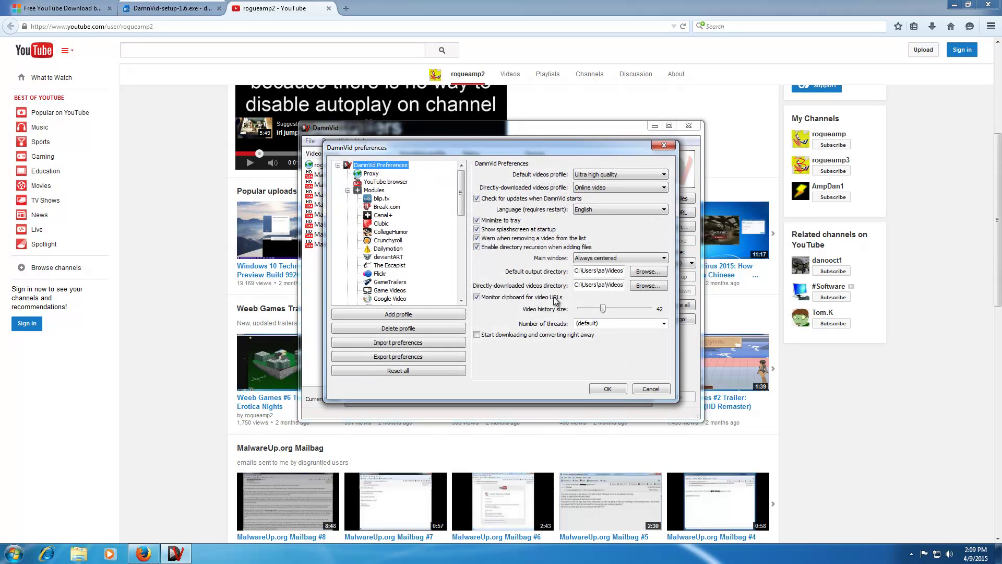
{"action": "left_click", "coordinate": [656, 392]}
{"action": "left_click", "coordinate": [675, 319]}
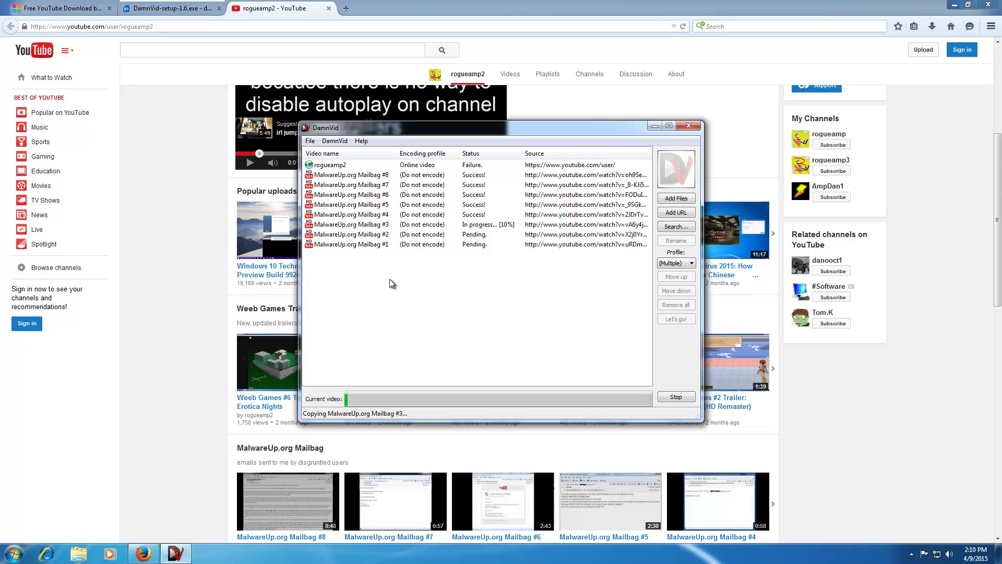
Browse the Proxy, YouTube browser and YouTube module preferences, then cancel without changes
{"action": "left_click", "coordinate": [335, 140]}
{"action": "left_click", "coordinate": [349, 161]}
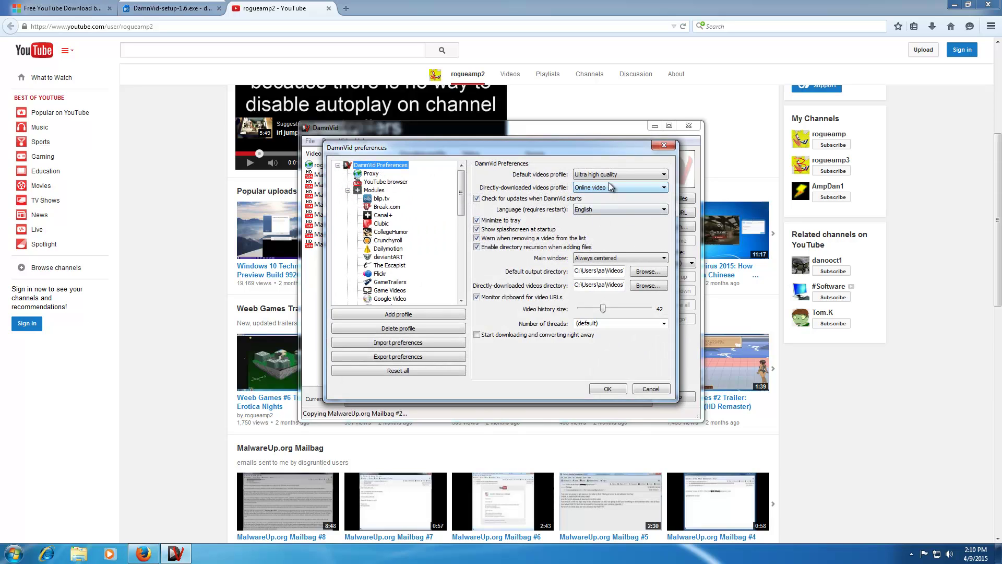
{"action": "left_click", "coordinate": [370, 174]}
{"action": "left_click", "coordinate": [379, 183]}
{"action": "scroll", "coordinate": [379, 190], "scroll_direction": "down", "scroll_amount": 5}
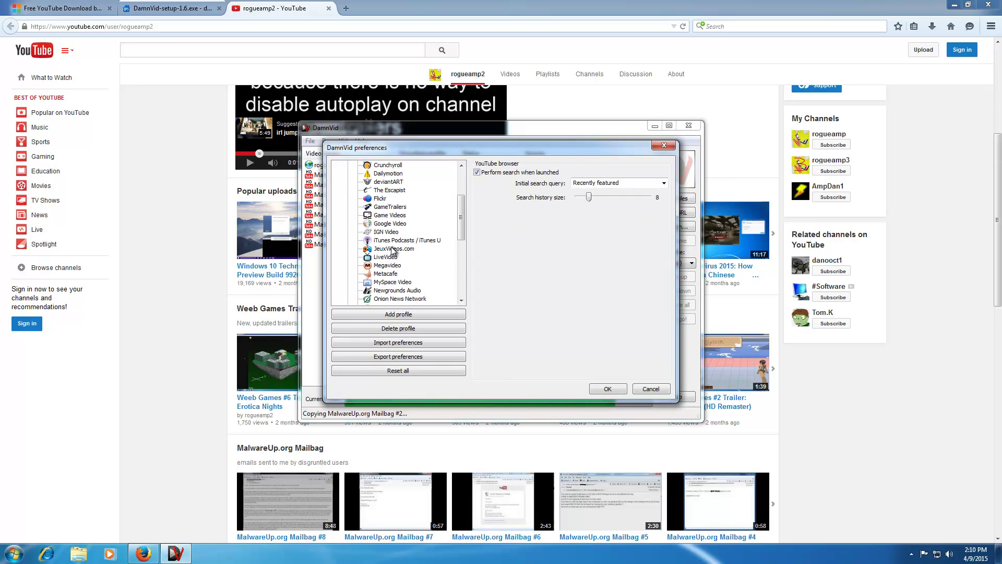
{"action": "scroll", "coordinate": [379, 235], "scroll_direction": "down", "scroll_amount": 5}
{"action": "left_click", "coordinate": [384, 264]}
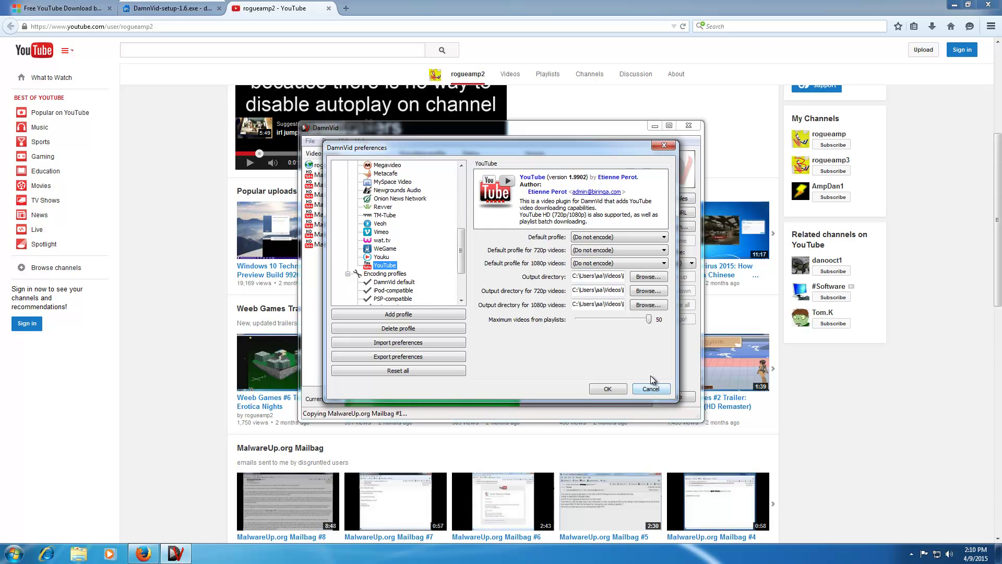
{"action": "left_click", "coordinate": [549, 322]}
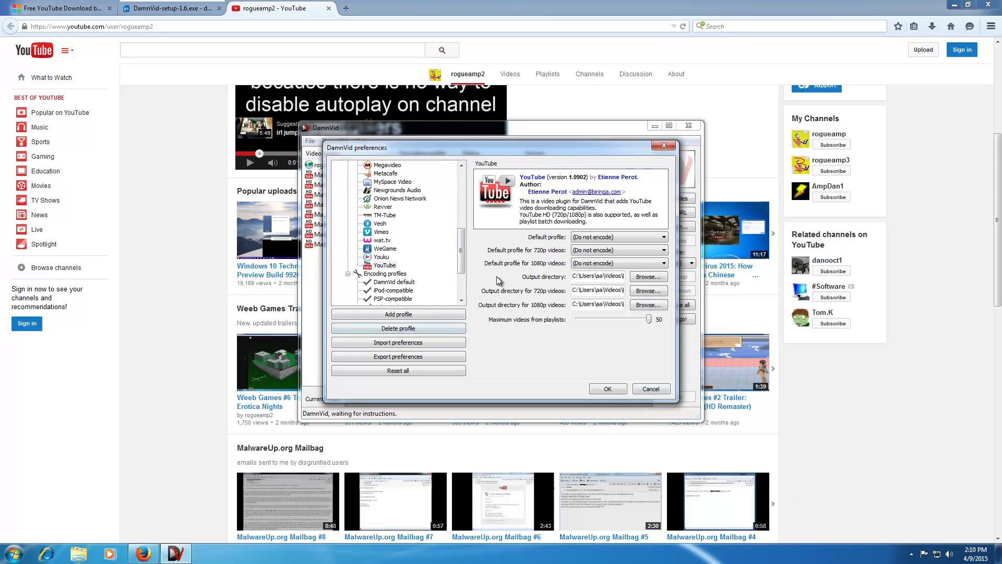
{"action": "left_click", "coordinate": [636, 391]}
{"action": "left_click", "coordinate": [76, 557]}
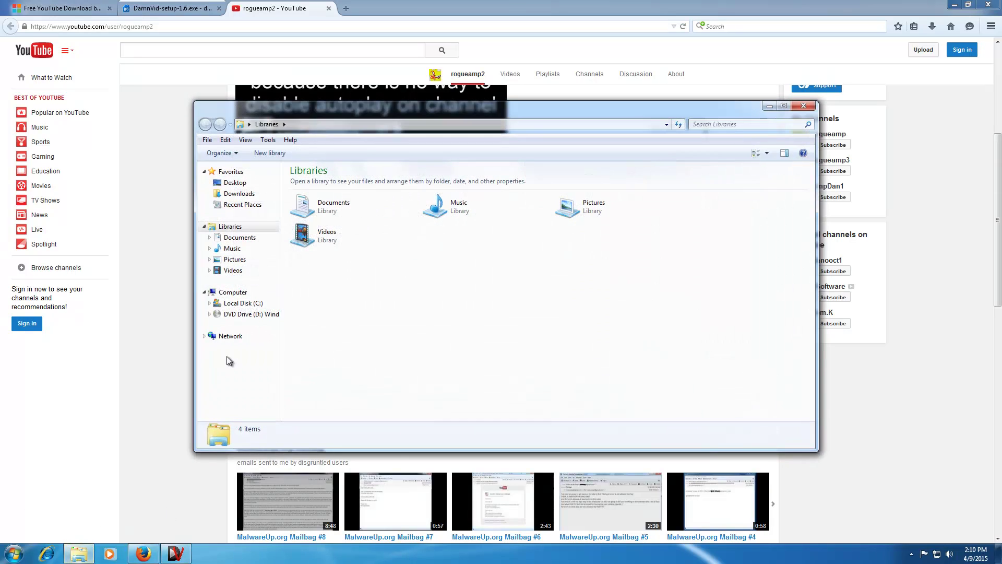
{"action": "left_click", "coordinate": [233, 271]}
{"action": "double_click", "coordinate": [306, 235]}
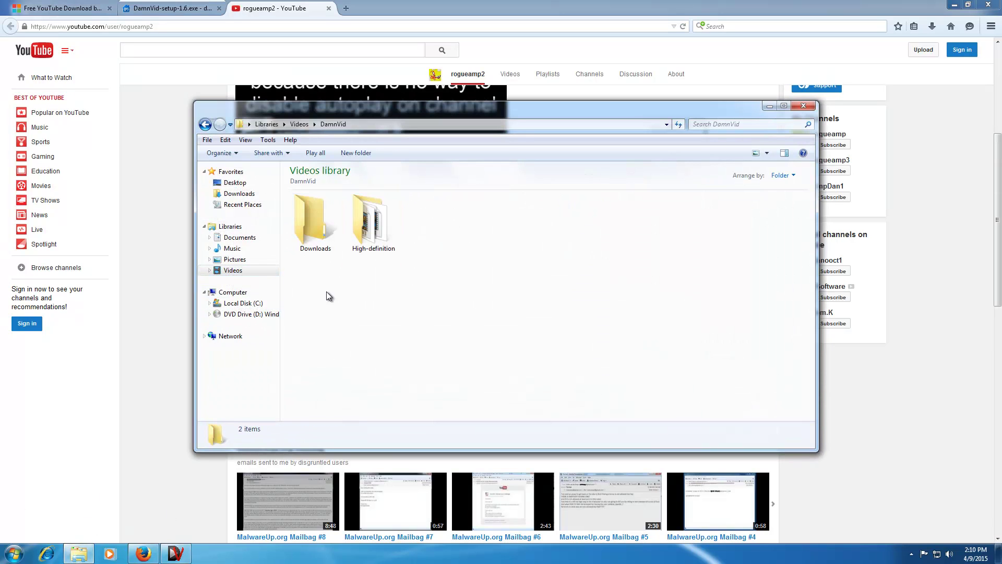
{"action": "double_click", "coordinate": [354, 238]}
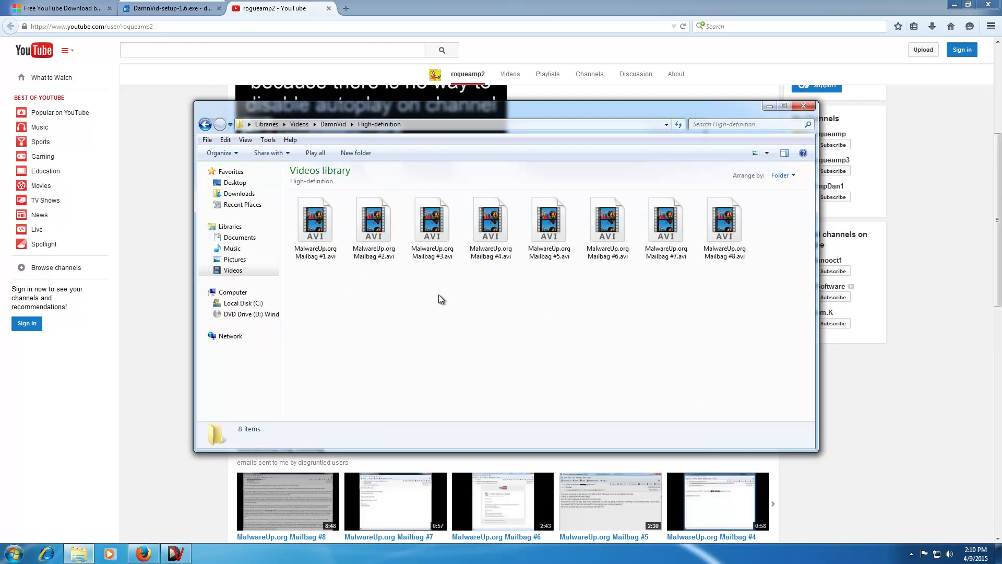
{"action": "double_click", "coordinate": [313, 239]}
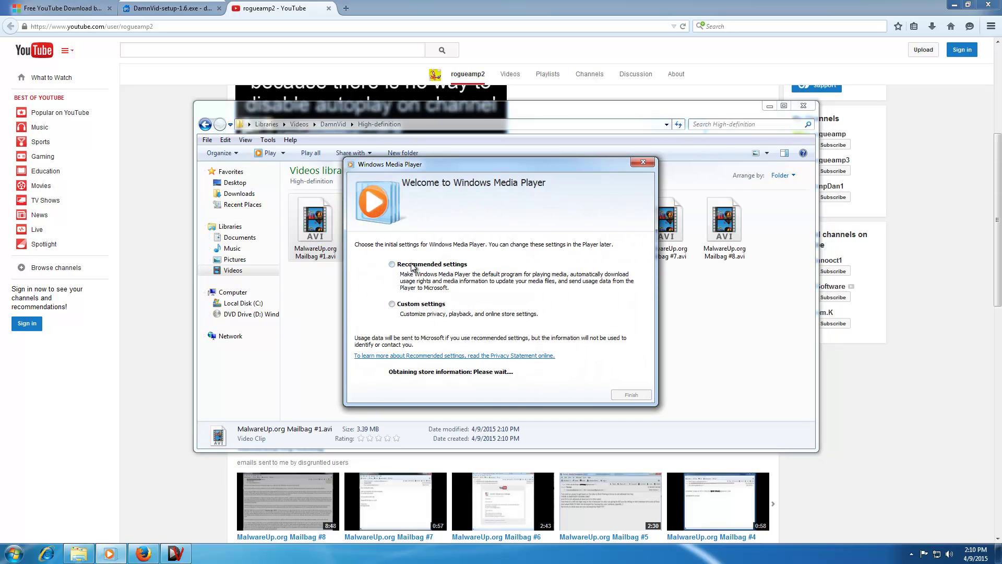
{"action": "left_click", "coordinate": [634, 394]}
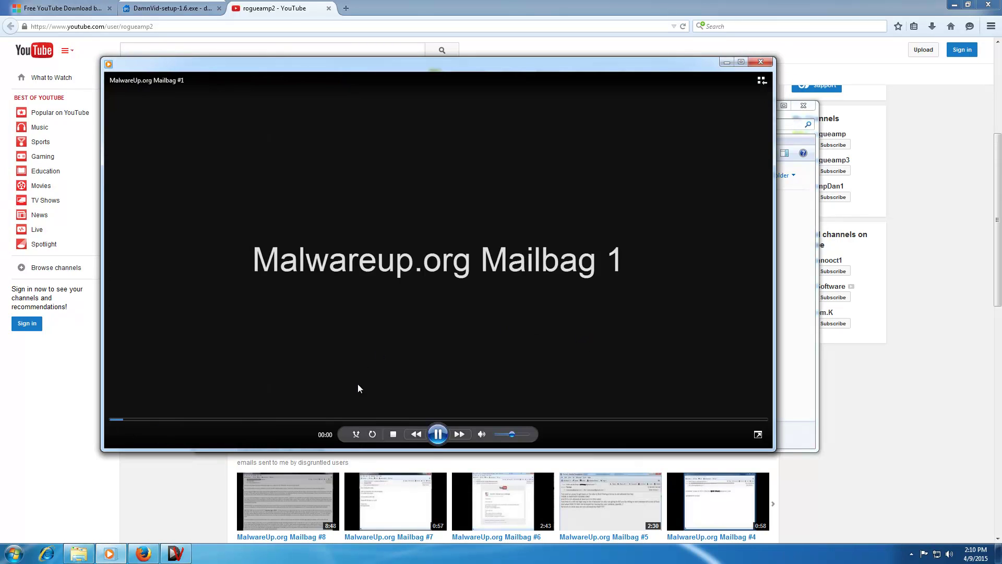
{"action": "left_click", "coordinate": [403, 420]}
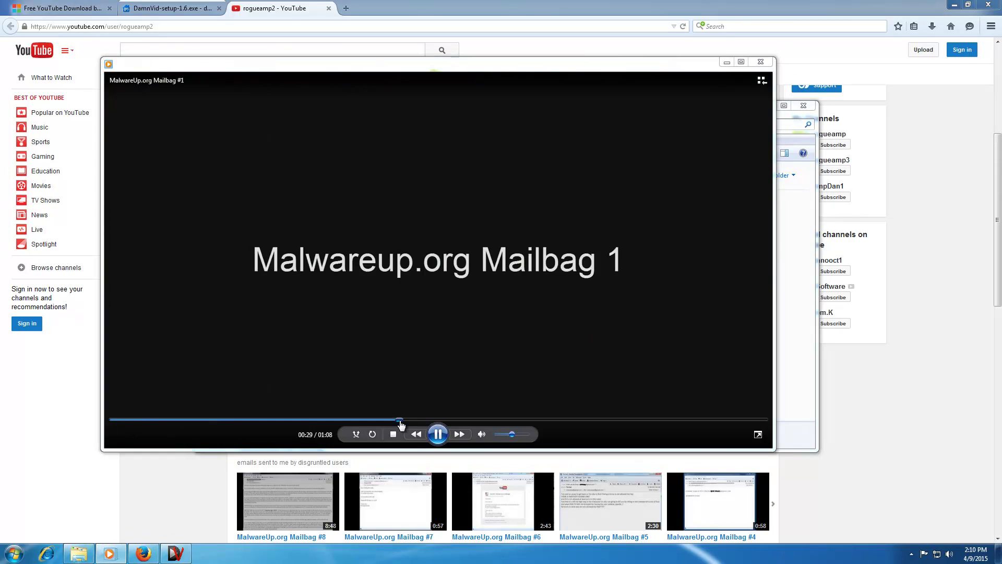
{"action": "left_click", "coordinate": [438, 434]}
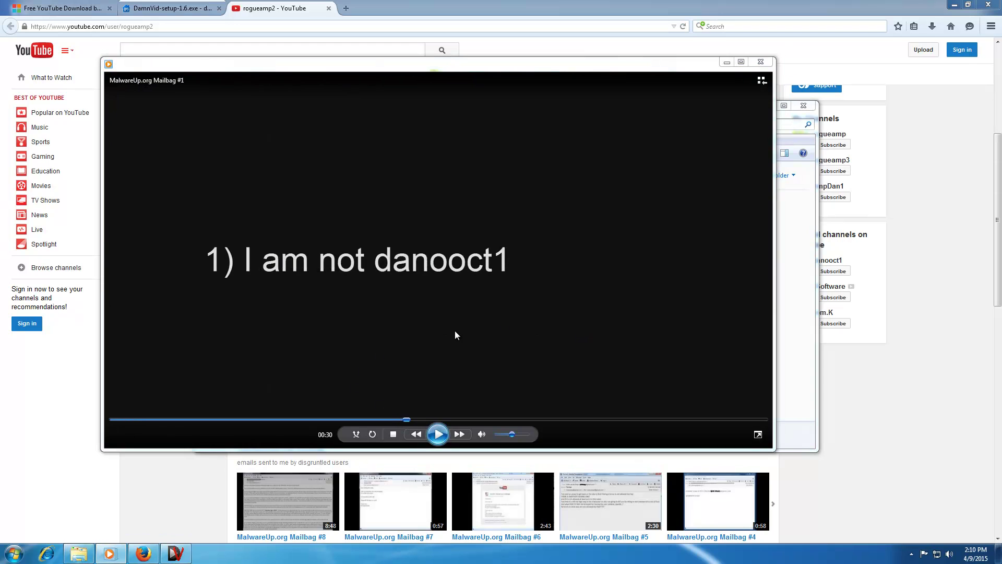
{"action": "left_click", "coordinate": [761, 62]}
Close the file browser, then open and close DamnVid Preferences
{"action": "left_click", "coordinate": [797, 109]}
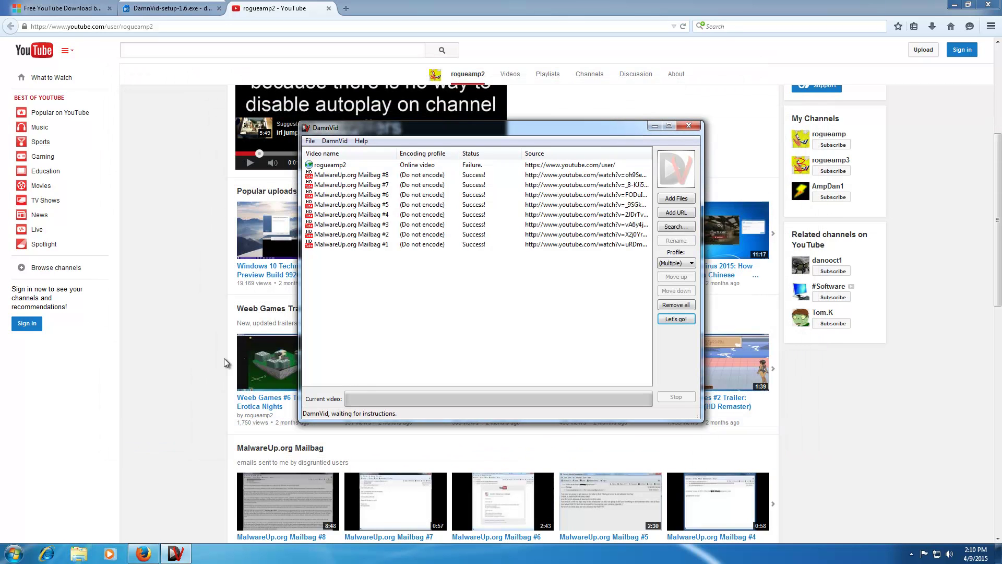
{"action": "left_click", "coordinate": [331, 142]}
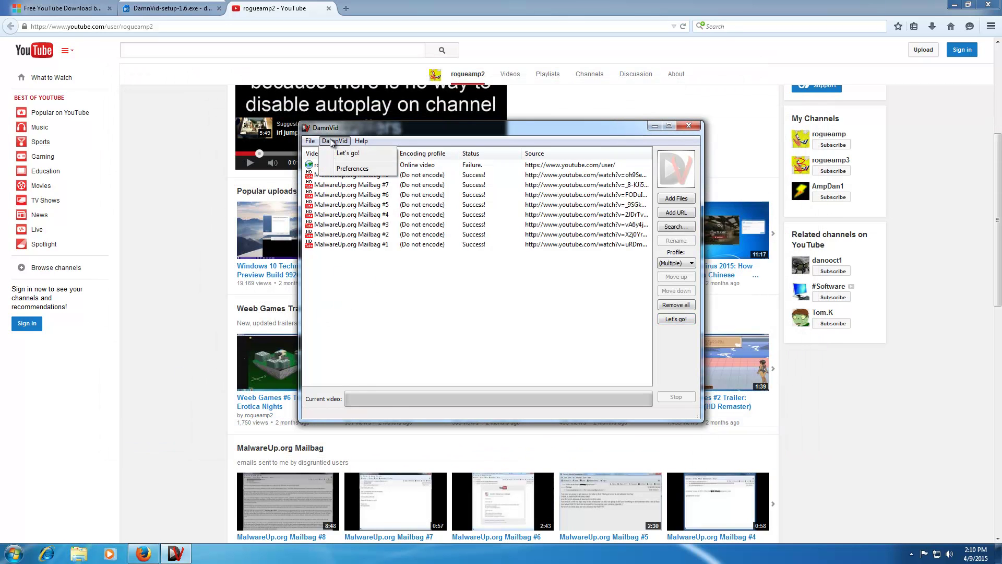
{"action": "left_click", "coordinate": [349, 169]}
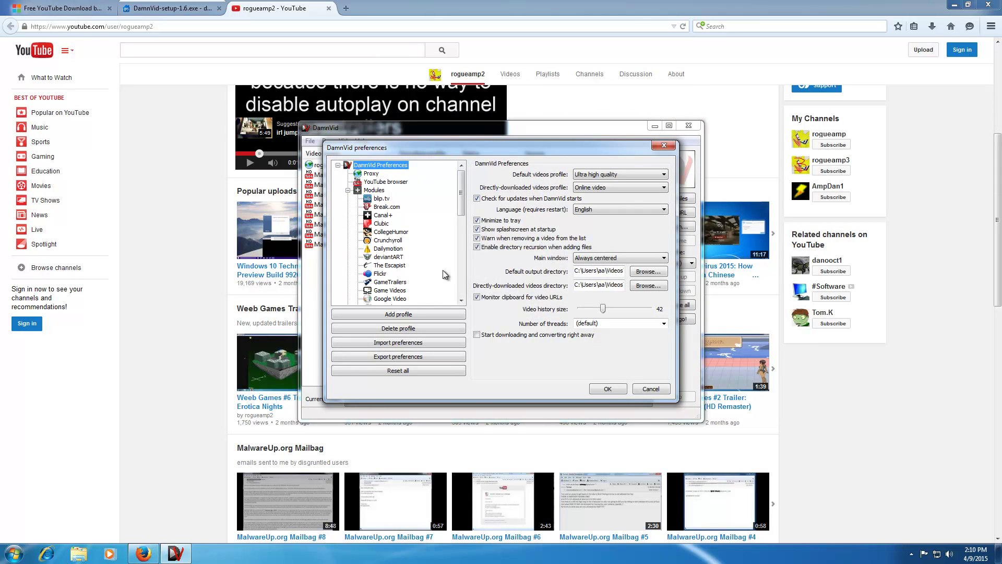
{"action": "scroll", "coordinate": [426, 243], "scroll_direction": "down", "scroll_amount": 1}
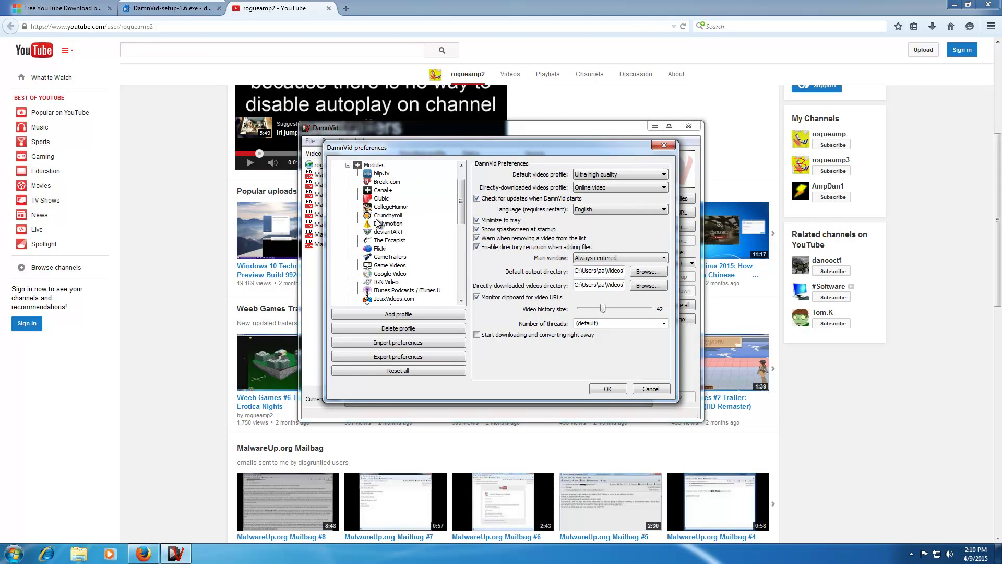
{"action": "scroll", "coordinate": [401, 247], "scroll_direction": "down", "scroll_amount": 1}
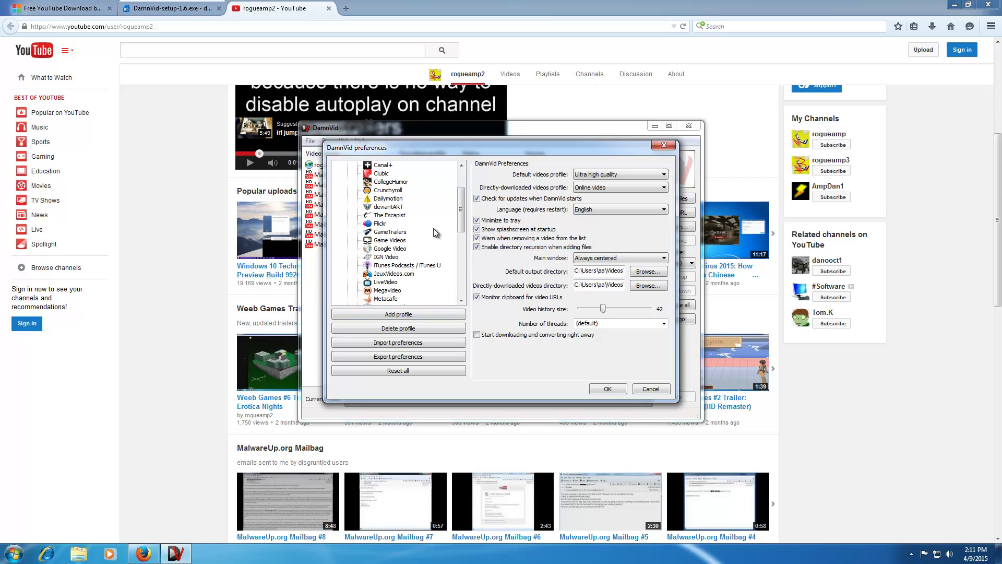
{"action": "scroll", "coordinate": [439, 228], "scroll_direction": "down", "scroll_amount": 1}
{"action": "scroll", "coordinate": [437, 244], "scroll_direction": "down", "scroll_amount": 1}
{"action": "left_click", "coordinate": [654, 391]}
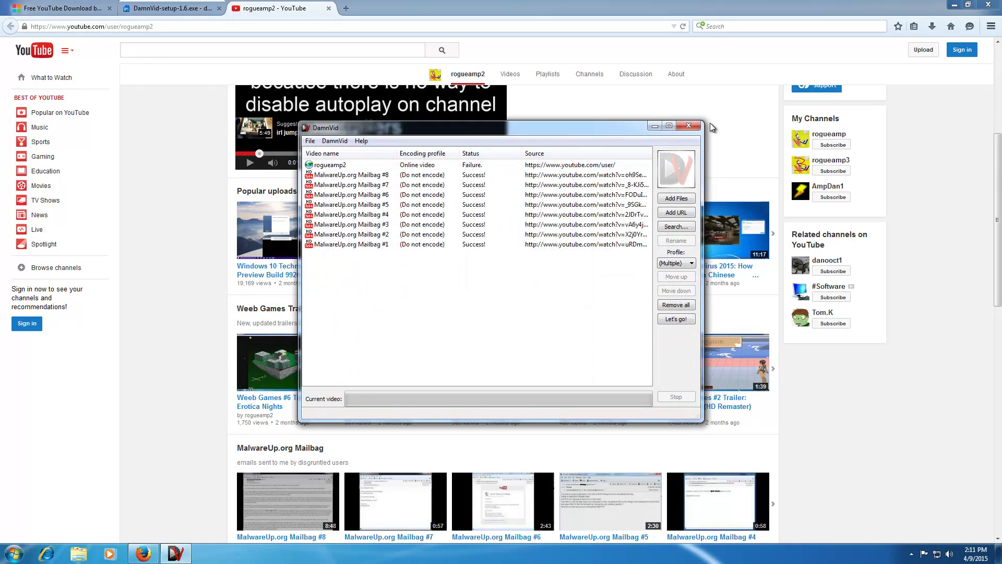
Save and run the Free YouTube Download Windows installer, keeping Firefox's tabs open
{"action": "left_click", "coordinate": [689, 126]}
{"action": "left_click", "coordinate": [78, 8]}
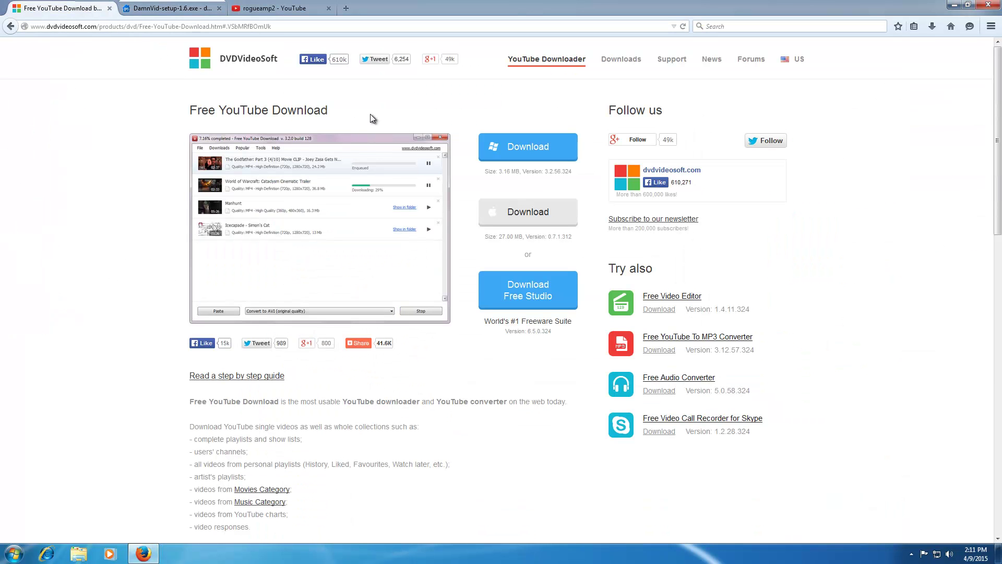
{"action": "left_click", "coordinate": [513, 150]}
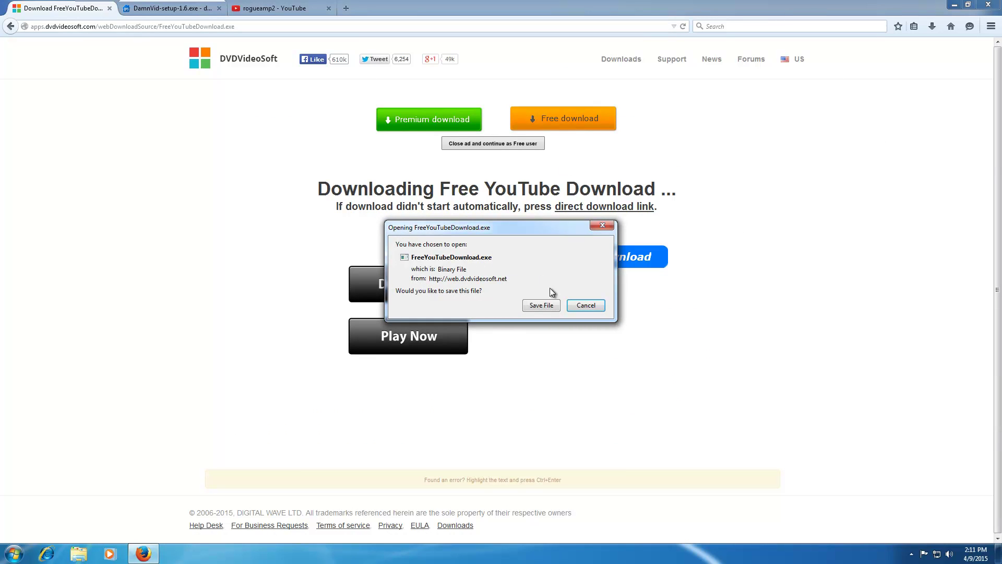
{"action": "left_click", "coordinate": [541, 305]}
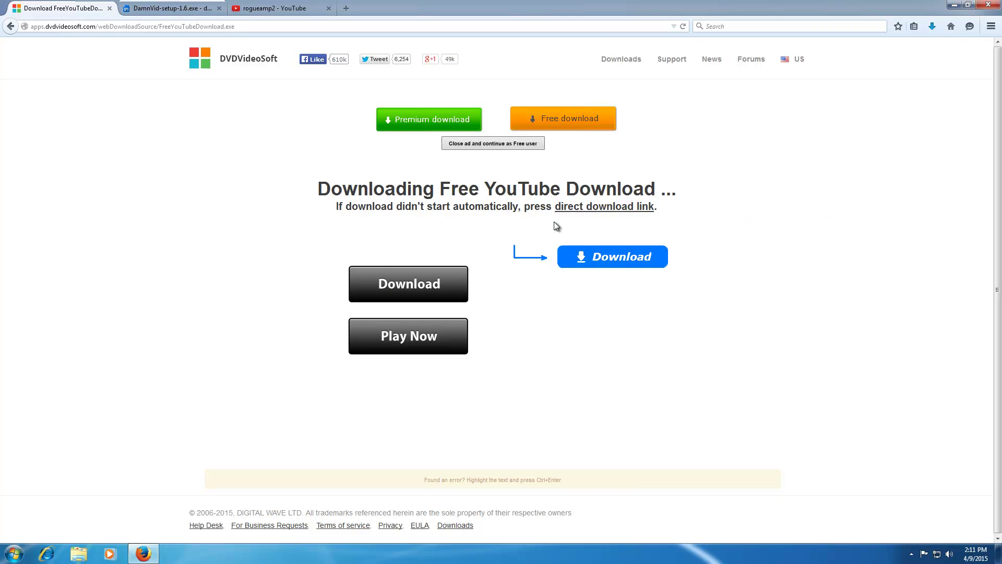
{"action": "left_click", "coordinate": [933, 31]}
{"action": "left_click", "coordinate": [803, 67]}
{"action": "left_click", "coordinate": [527, 284]}
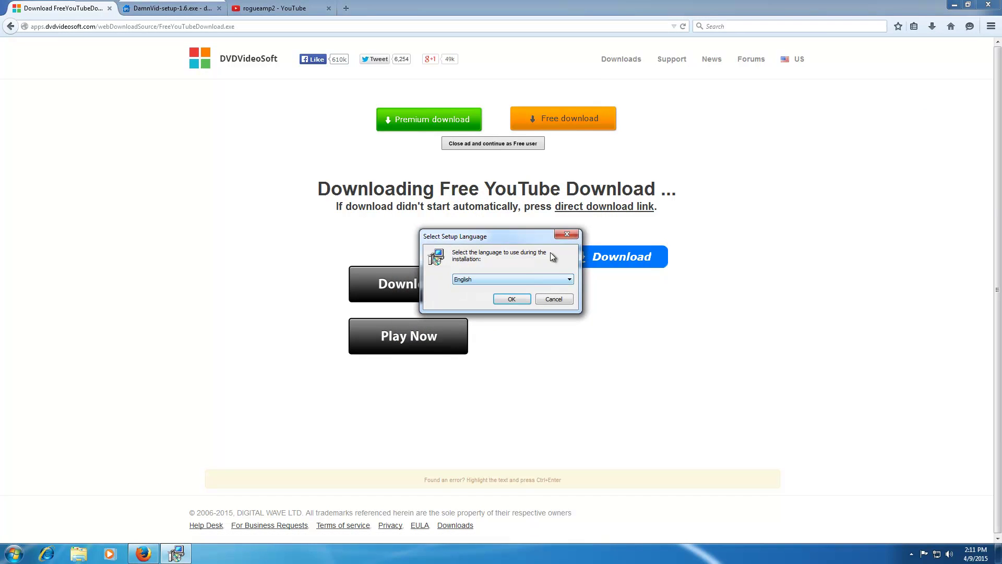
{"action": "left_click", "coordinate": [993, 7]}
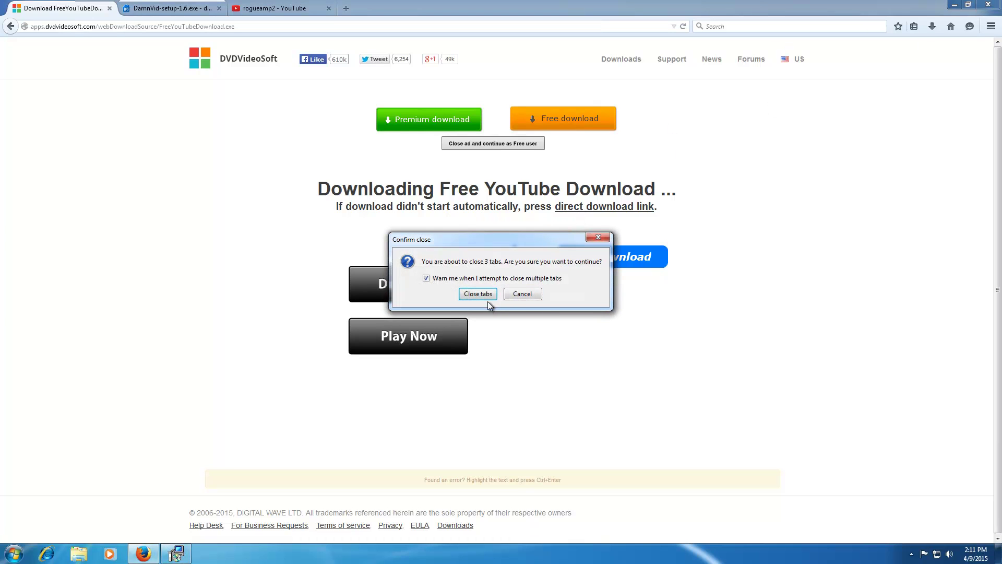
{"action": "left_click", "coordinate": [519, 294]}
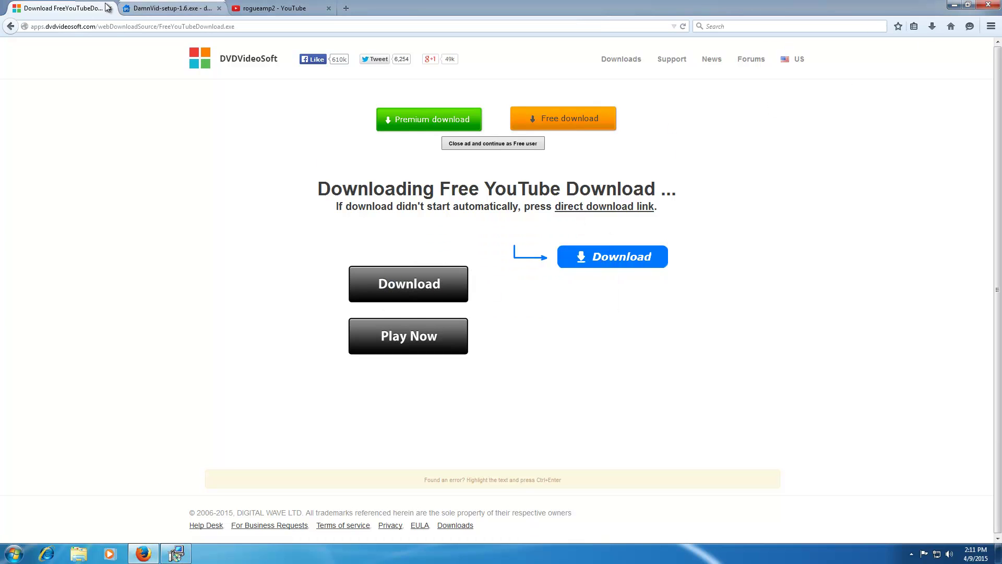
Close the download tab and start setup with English as the language
{"action": "left_click", "coordinate": [109, 8]}
{"action": "left_click", "coordinate": [176, 554]}
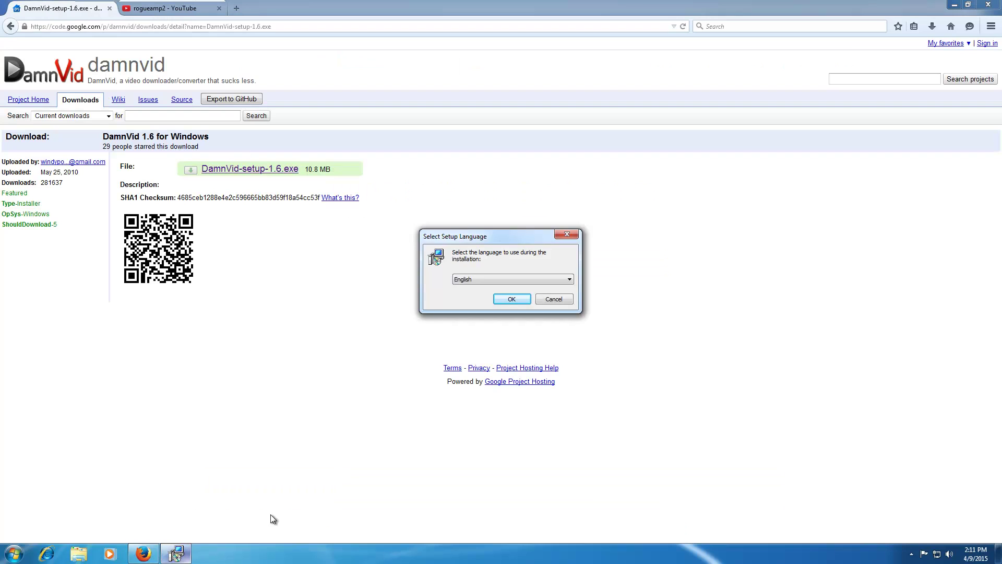
{"action": "left_click", "coordinate": [516, 297]}
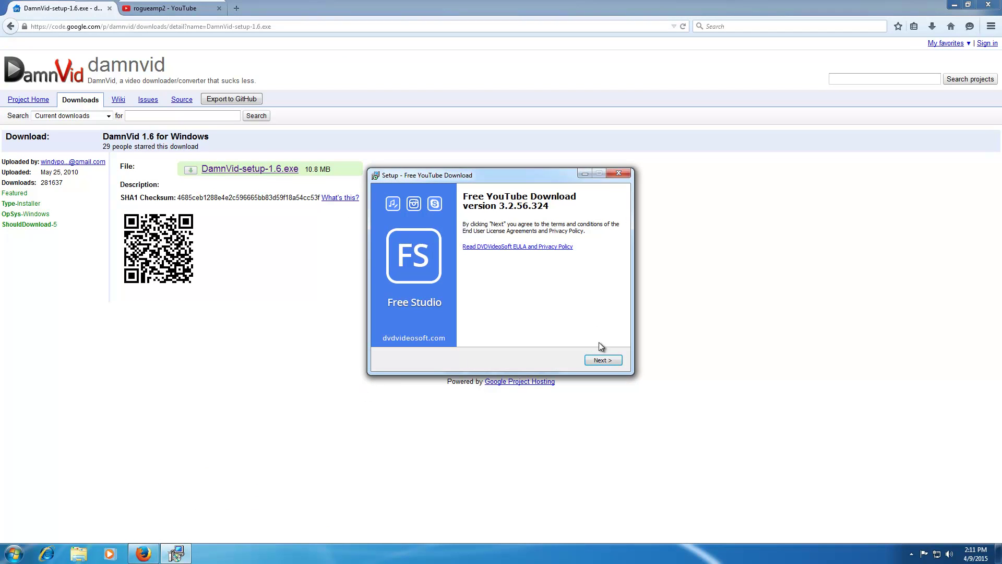
{"action": "left_click", "coordinate": [609, 359]}
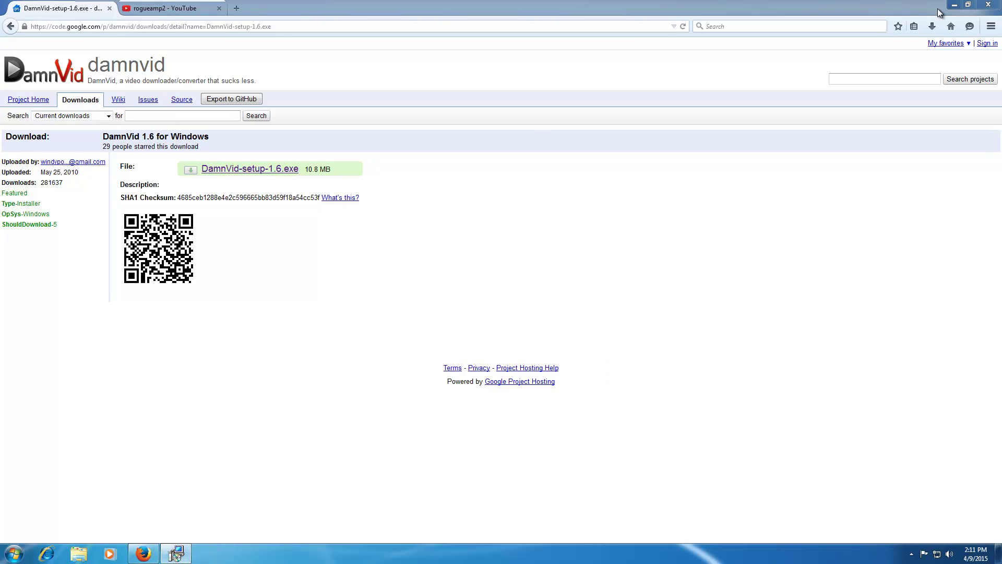
Review Unchecky's rejected-offer log, then read more about the YouTube browser extensions
{"action": "left_click", "coordinate": [954, 5]}
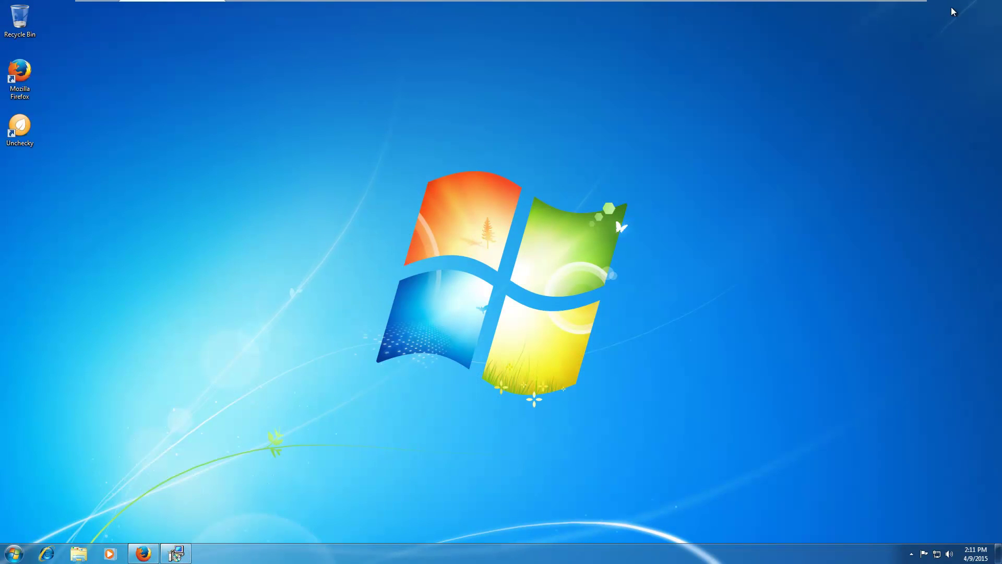
{"action": "left_click", "coordinate": [177, 553]}
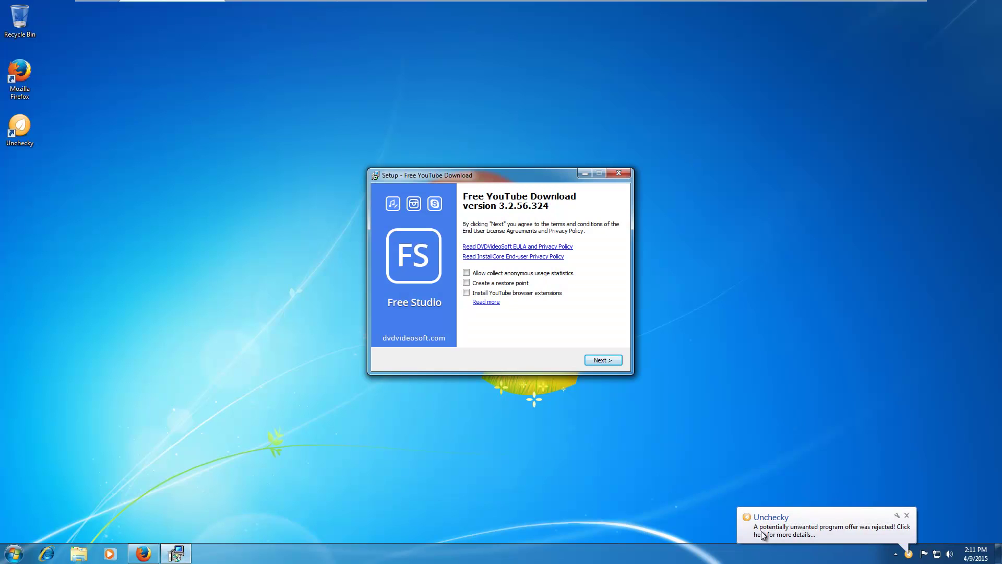
{"action": "left_click", "coordinate": [853, 532]}
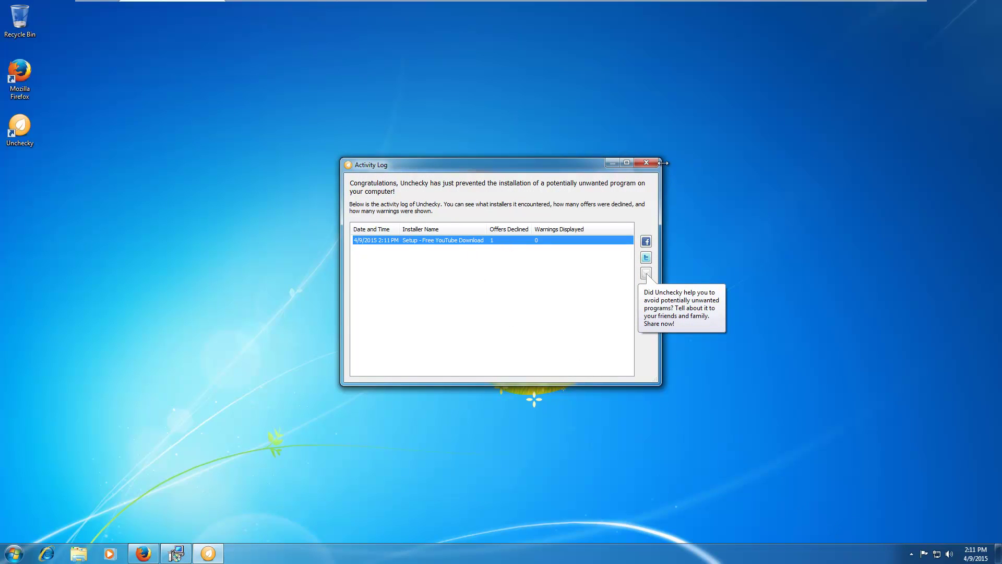
{"action": "left_click", "coordinate": [647, 163]}
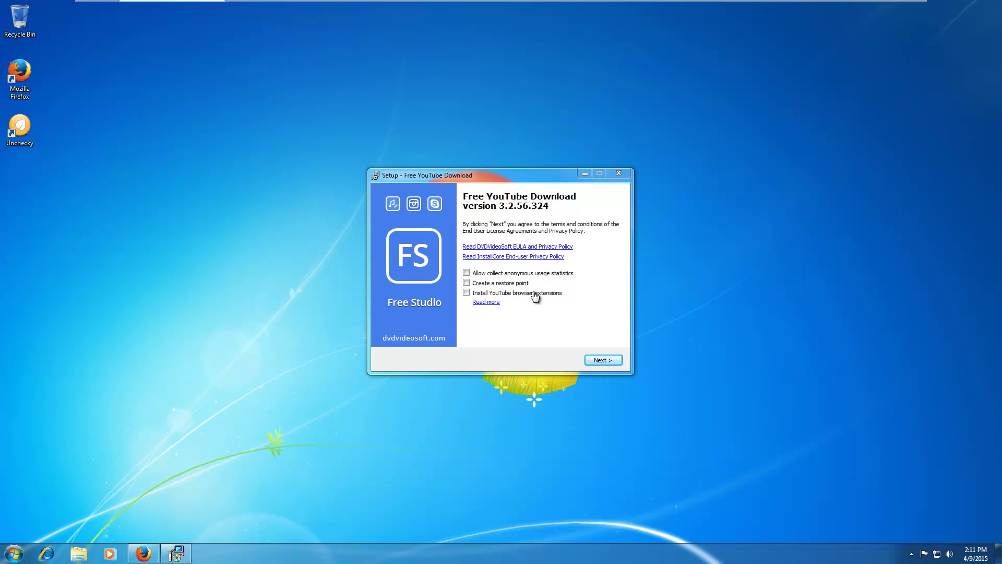
{"action": "left_click", "coordinate": [486, 302]}
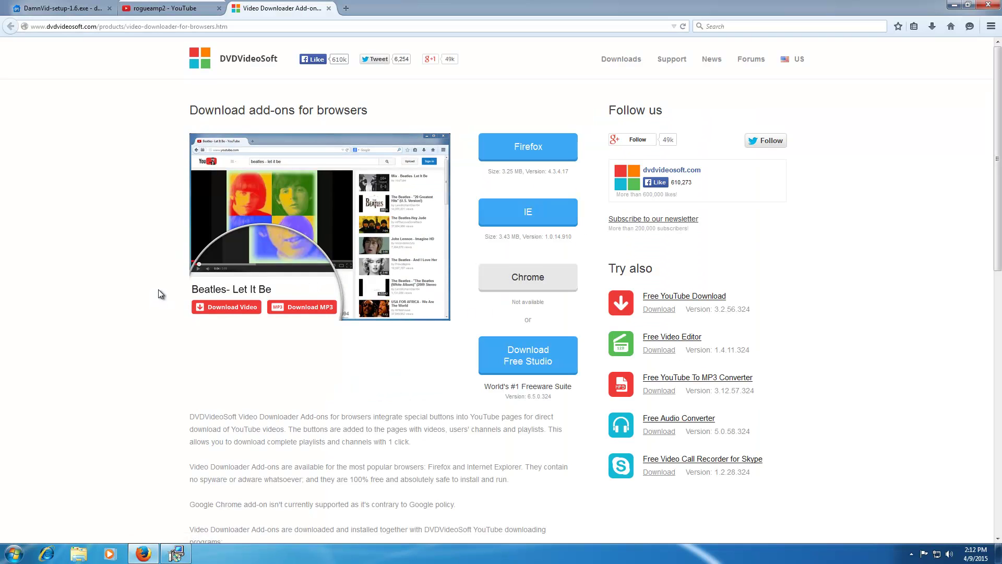
{"action": "scroll", "coordinate": [160, 288], "scroll_direction": "down", "scroll_amount": 3}
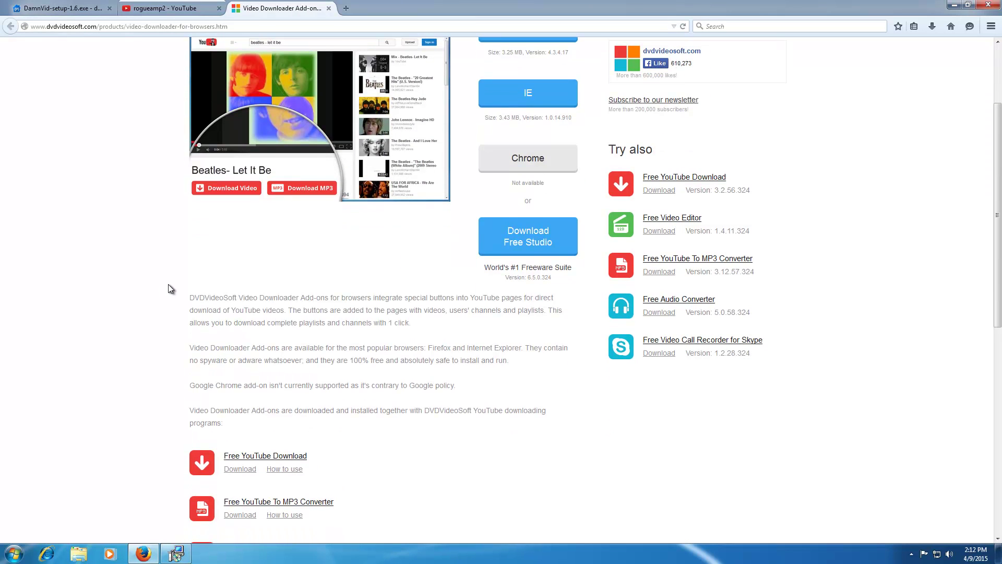
{"action": "scroll", "coordinate": [171, 283], "scroll_direction": "down", "scroll_amount": 3}
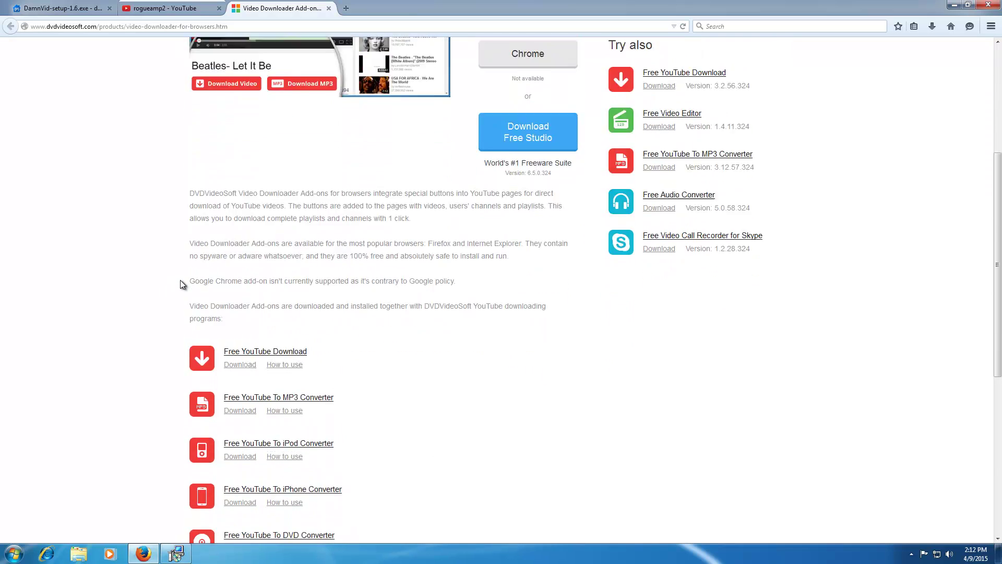
{"action": "scroll", "coordinate": [185, 280], "scroll_direction": "down", "scroll_amount": 4}
Close the add-ons tab and accept the setup terms to reach the Finish page
{"action": "middle_click", "coordinate": [284, 7]}
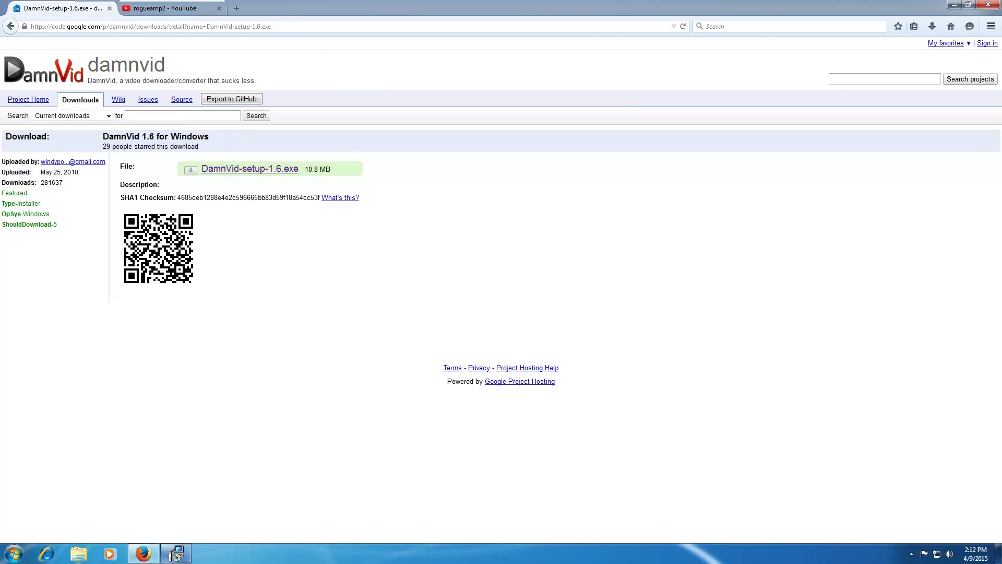
{"action": "left_click", "coordinate": [177, 554]}
{"action": "left_click", "coordinate": [601, 362]}
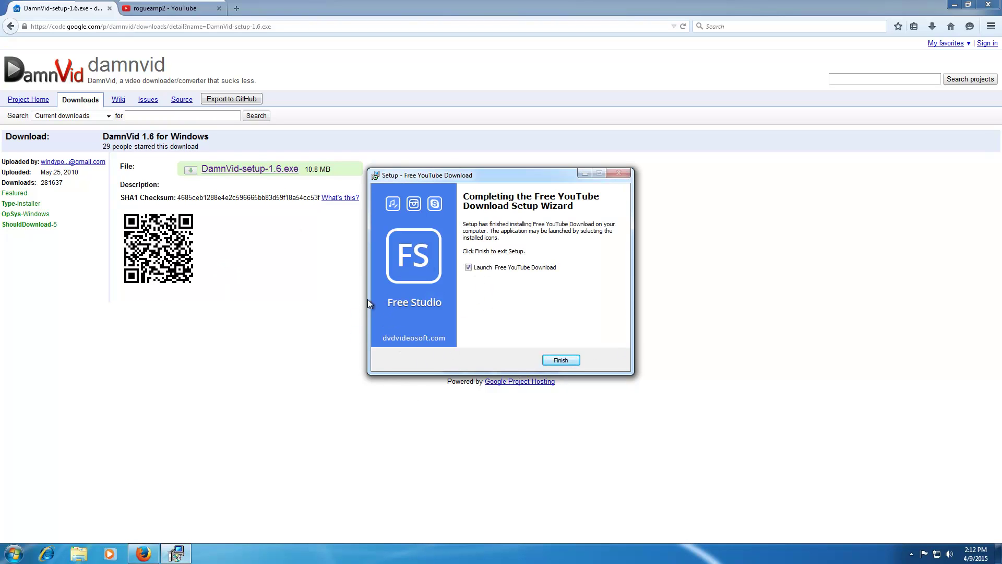
Finish setup to launch Free YouTube Download and close the post-install dvdvideosoft web page
{"action": "left_click", "coordinate": [561, 360]}
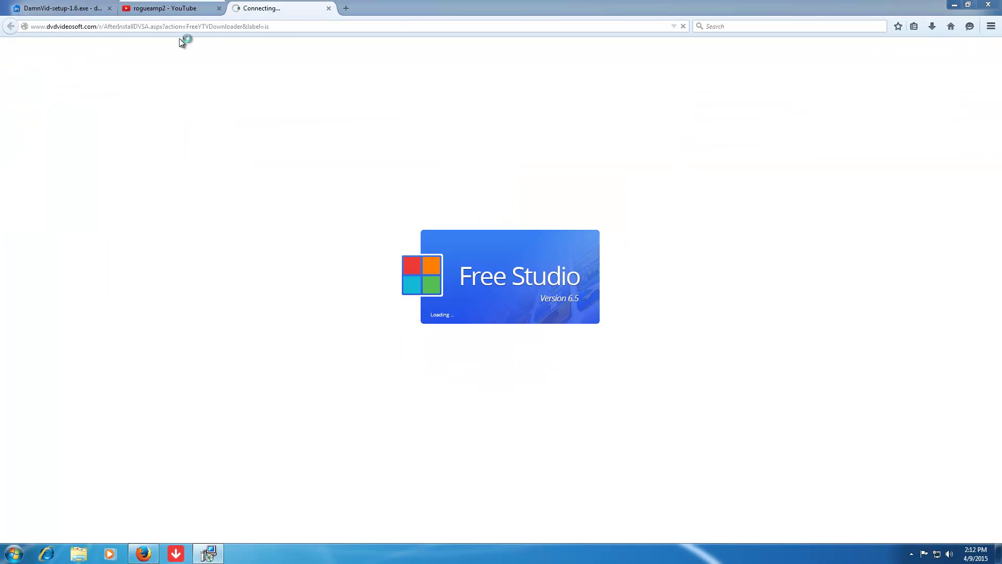
{"action": "middle_click", "coordinate": [273, 8]}
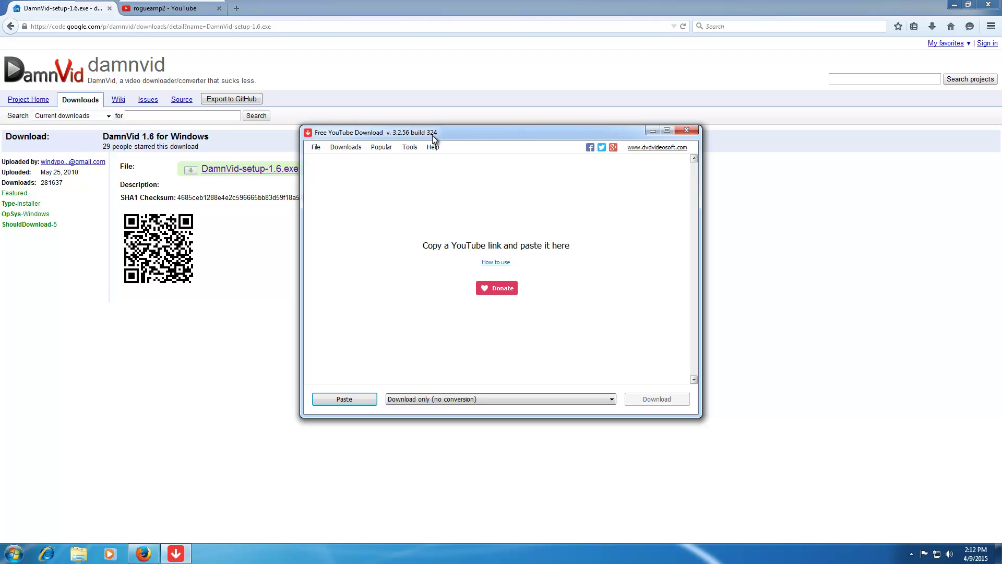
Open Free YouTube Download's Options dialog and review the Output settings page
{"action": "left_click", "coordinate": [410, 147]}
{"action": "left_click", "coordinate": [426, 159]}
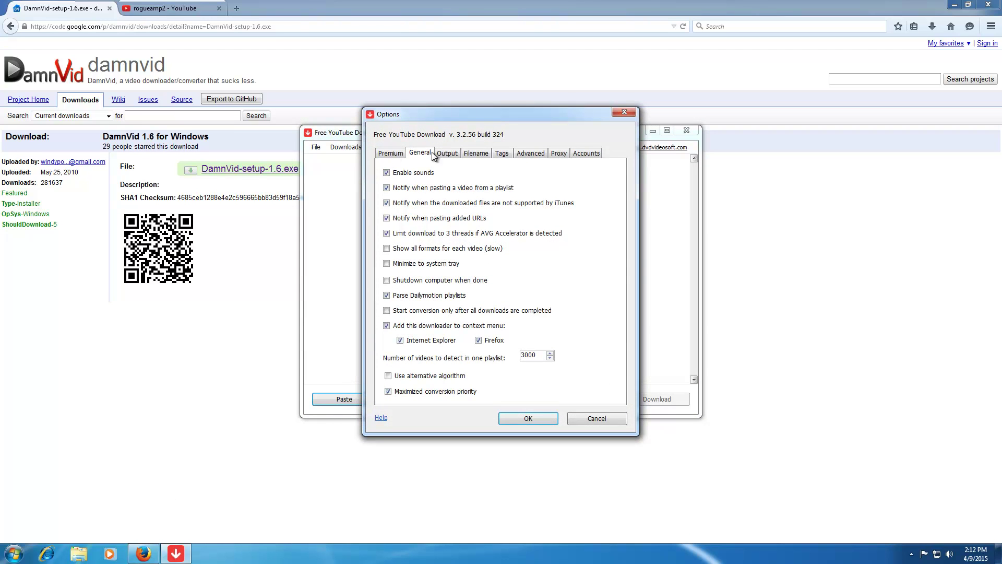
{"action": "left_click", "coordinate": [450, 152]}
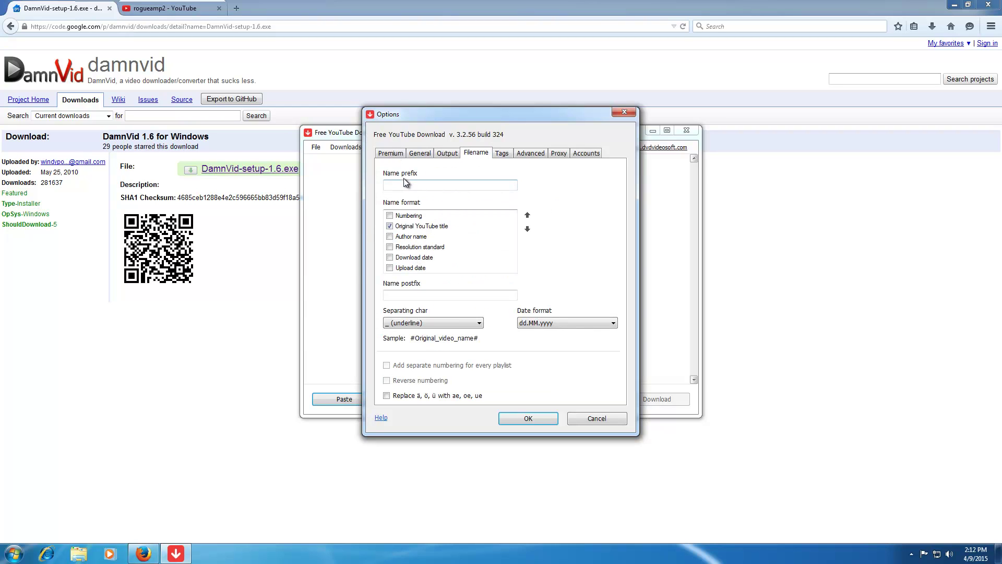
{"action": "left_click", "coordinate": [420, 291]}
Review the Tags, Advanced, Proxy and Premium pages, then the General page's 3000-video playlist limit
{"action": "left_click", "coordinate": [504, 154]}
{"action": "left_click", "coordinate": [530, 153]}
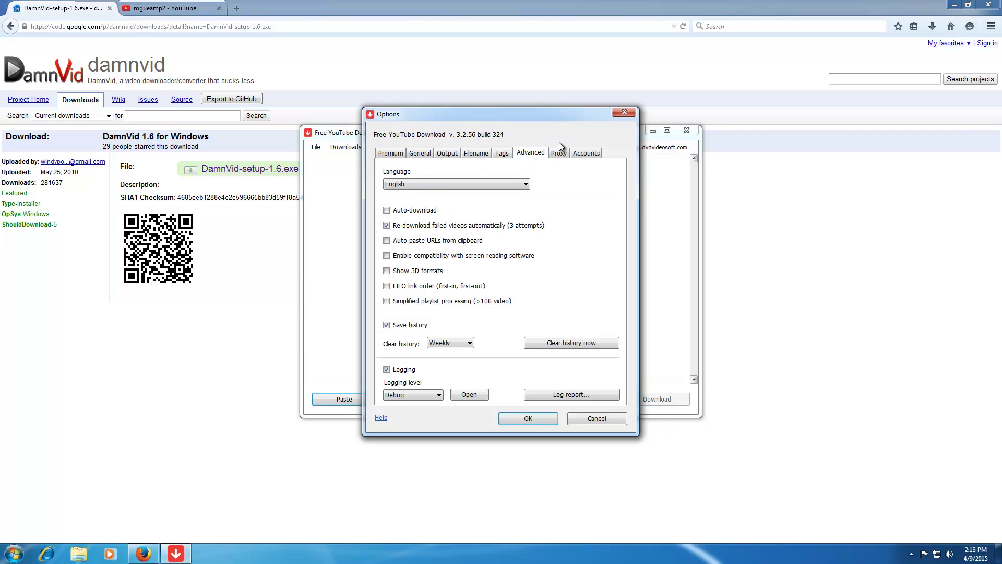
{"action": "left_click", "coordinate": [557, 154]}
{"action": "left_click", "coordinate": [403, 152]}
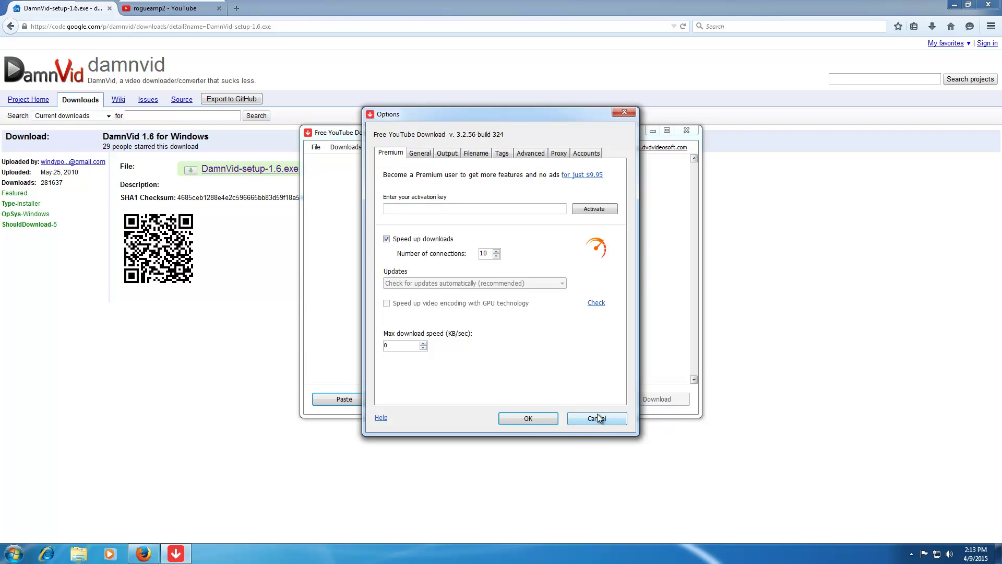
{"action": "mouse_move", "coordinate": [500, 114]}
{"action": "left_mouse_down"}
{"action": "mouse_move", "coordinate": [341, 142]}
{"action": "mouse_move", "coordinate": [343, 124]}
{"action": "left_mouse_up"}
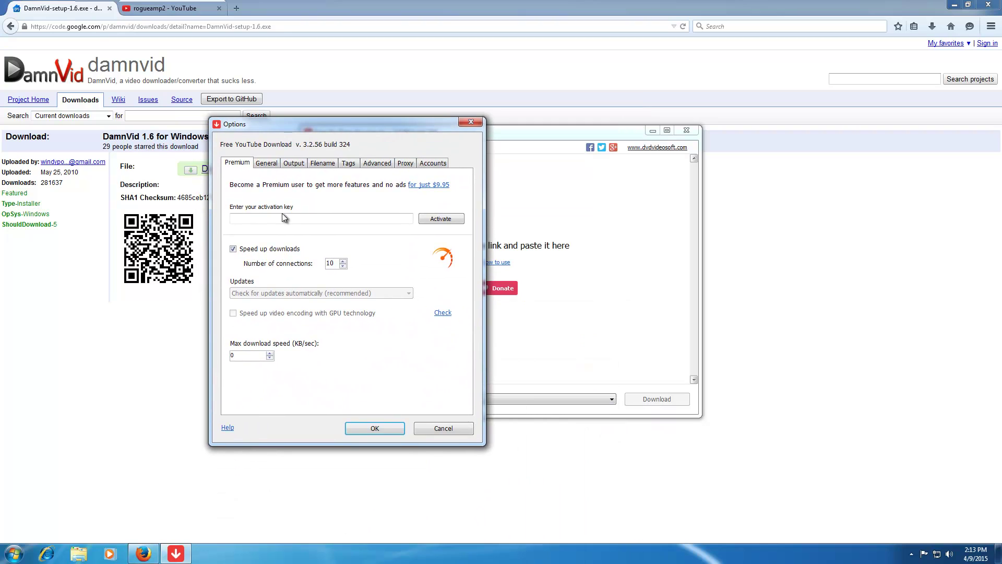
{"action": "left_click", "coordinate": [268, 163]}
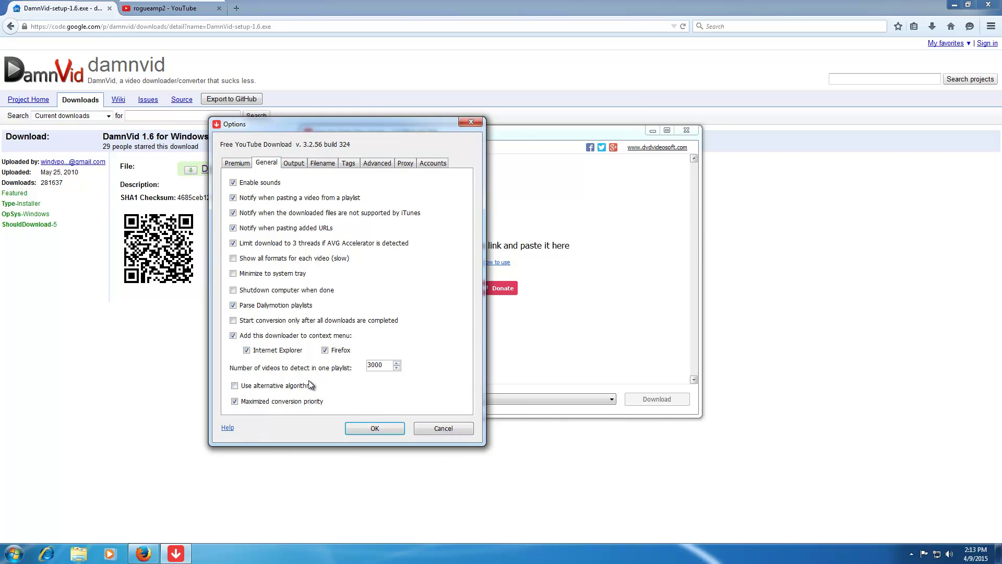
{"action": "left_click_drag", "start_coordinate": [384, 366], "coordinate": [362, 368]}
Paste the Firefox channel address into Free YouTube Download and open its 52-video playlist list
{"action": "left_click", "coordinate": [444, 429]}
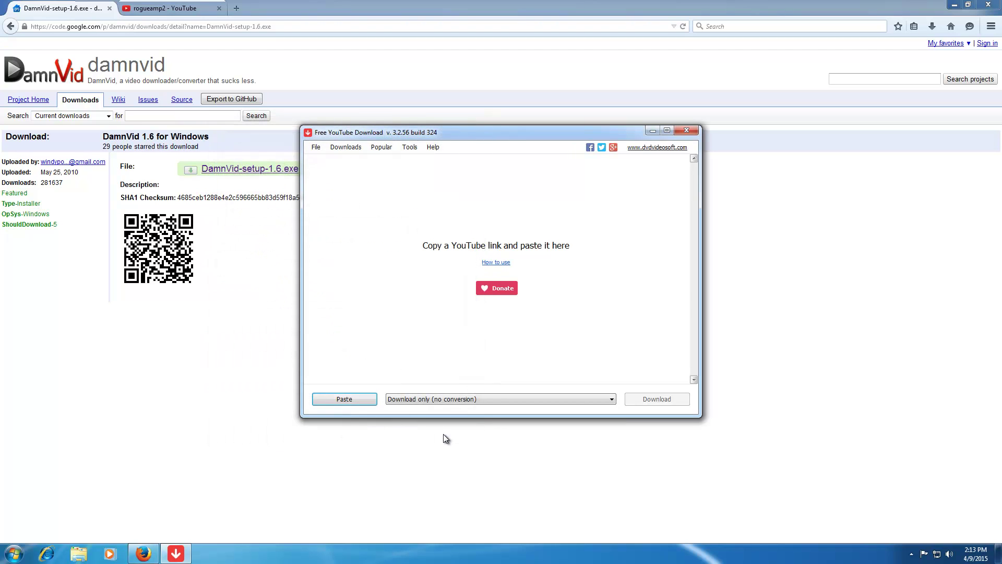
{"action": "left_click", "coordinate": [173, 10]}
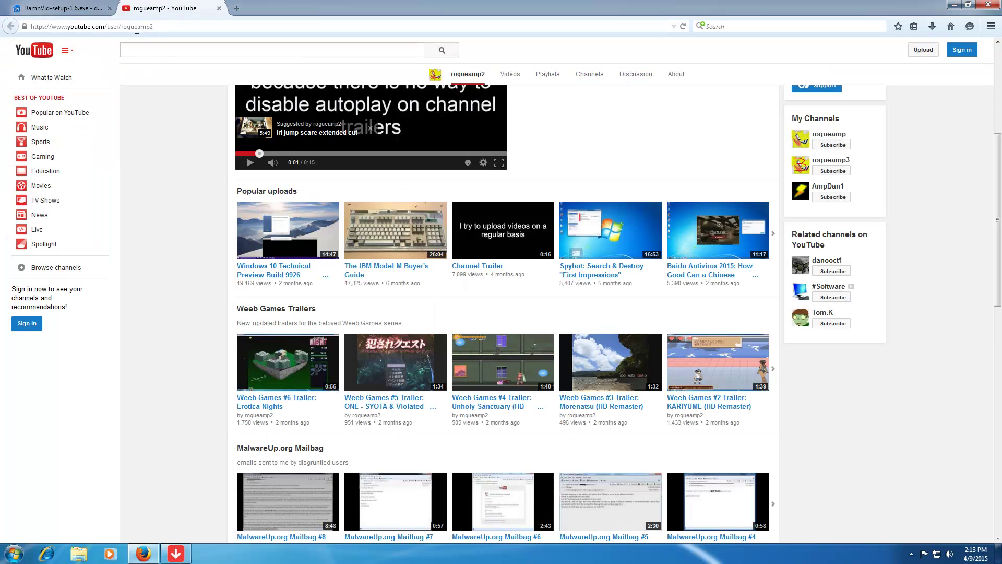
{"action": "left_click", "coordinate": [176, 554]}
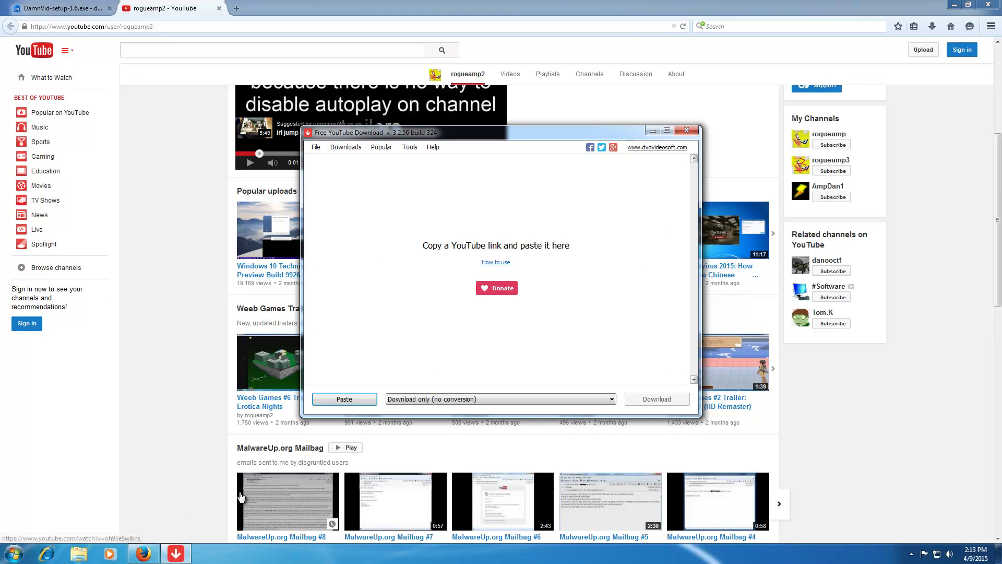
{"action": "left_click", "coordinate": [343, 399]}
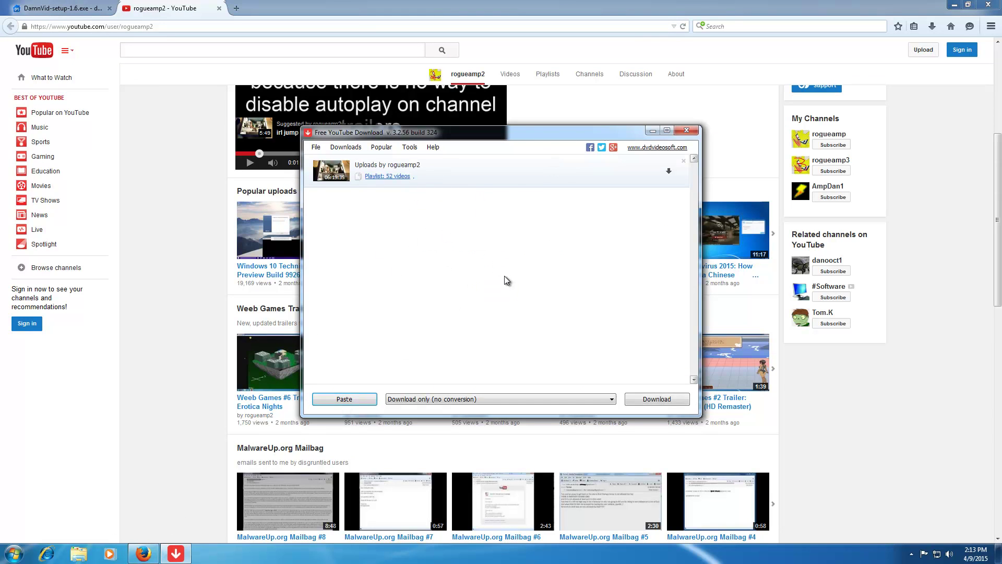
{"action": "left_click", "coordinate": [388, 178]}
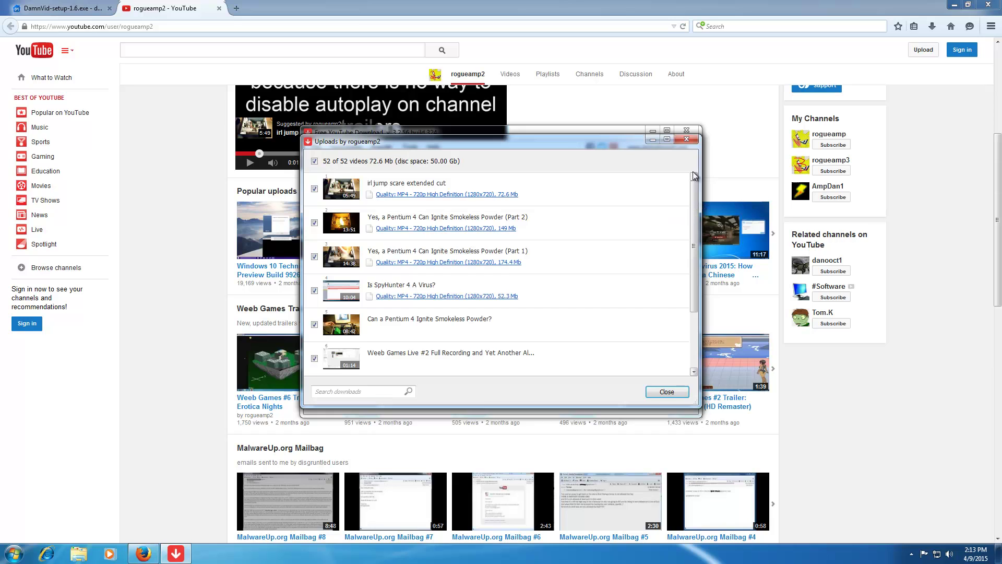
Close the video list, then browse the Premium, Output, Filename, Advanced and General options without saving
{"action": "left_click", "coordinate": [687, 141]}
{"action": "left_click", "coordinate": [409, 147]}
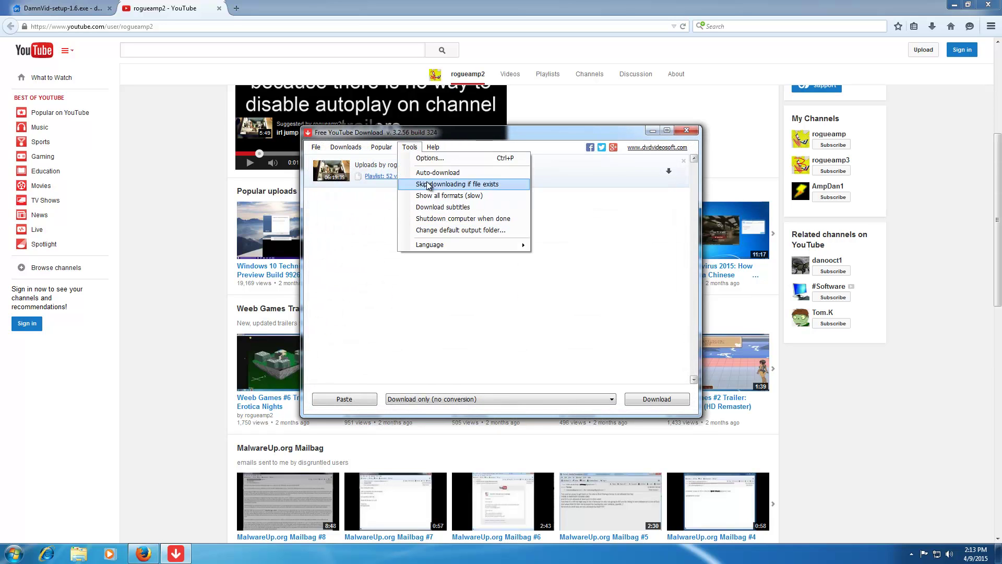
{"action": "left_click", "coordinate": [425, 167]}
{"action": "left_click", "coordinate": [392, 153]}
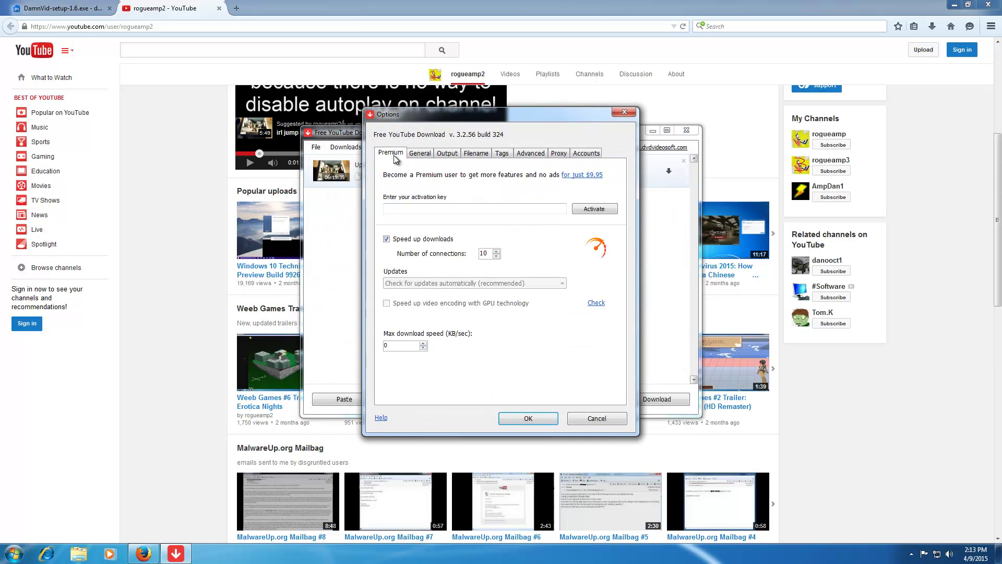
{"action": "left_click", "coordinate": [447, 154]}
{"action": "left_click", "coordinate": [475, 153]}
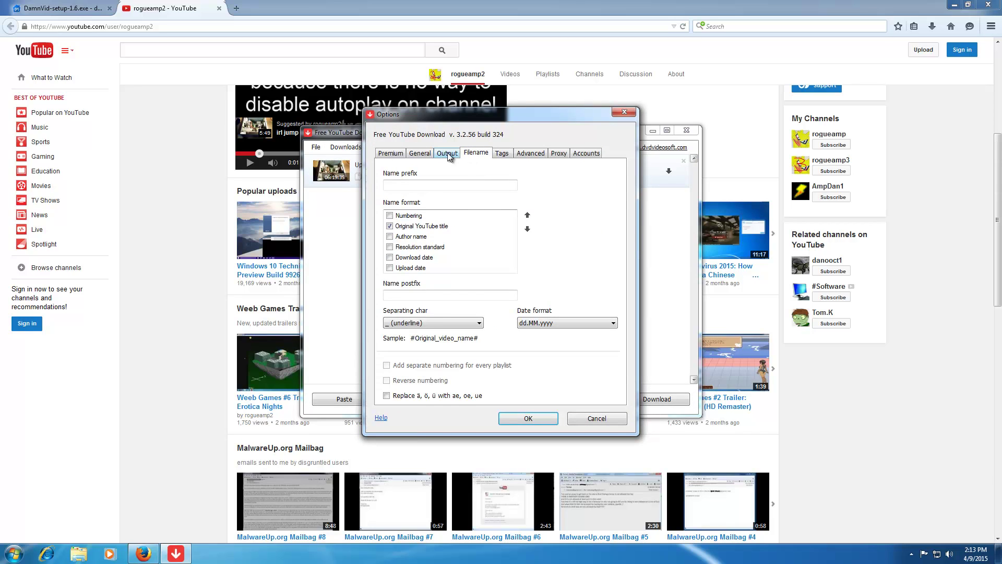
{"action": "left_click", "coordinate": [527, 155]}
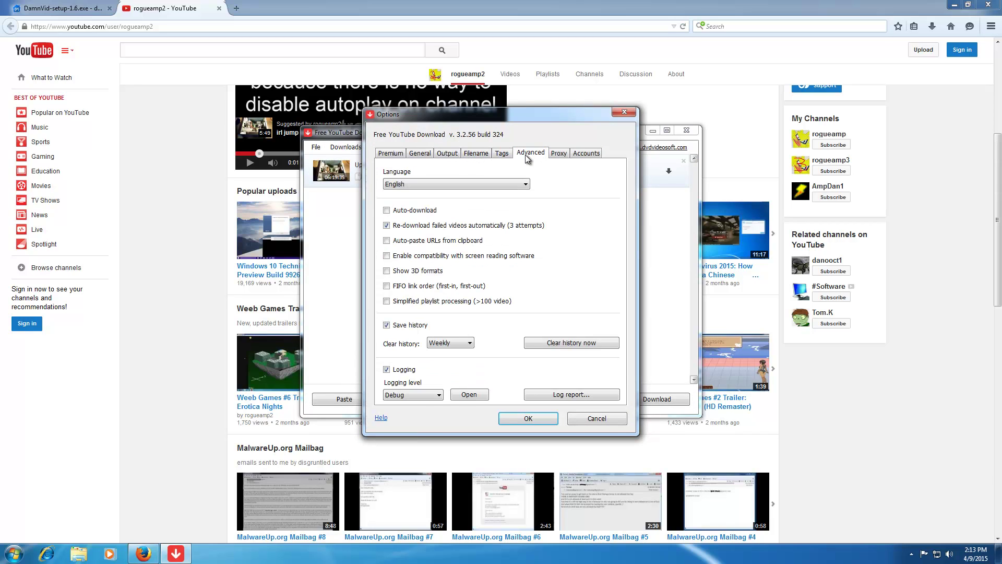
{"action": "left_click", "coordinate": [420, 153]}
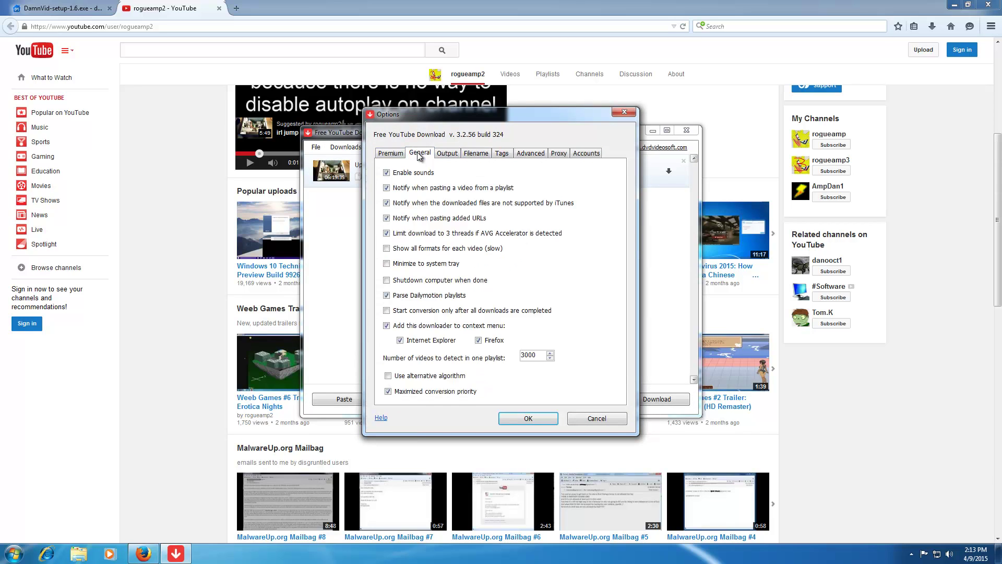
{"action": "left_click", "coordinate": [602, 417]}
Set MP4 1080p High Definition as the default format for all 52 playlist videos
{"action": "right_click", "coordinate": [458, 160]}
{"action": "left_click", "coordinate": [420, 238]}
{"action": "left_click", "coordinate": [396, 176]}
{"action": "left_click", "coordinate": [452, 196]}
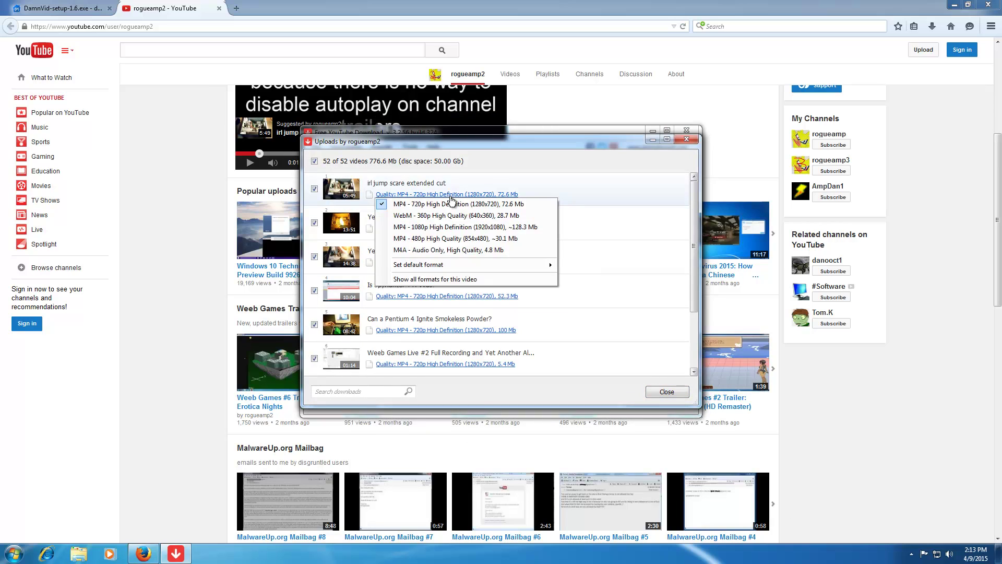
{"action": "mouse_move", "coordinate": [470, 265]}
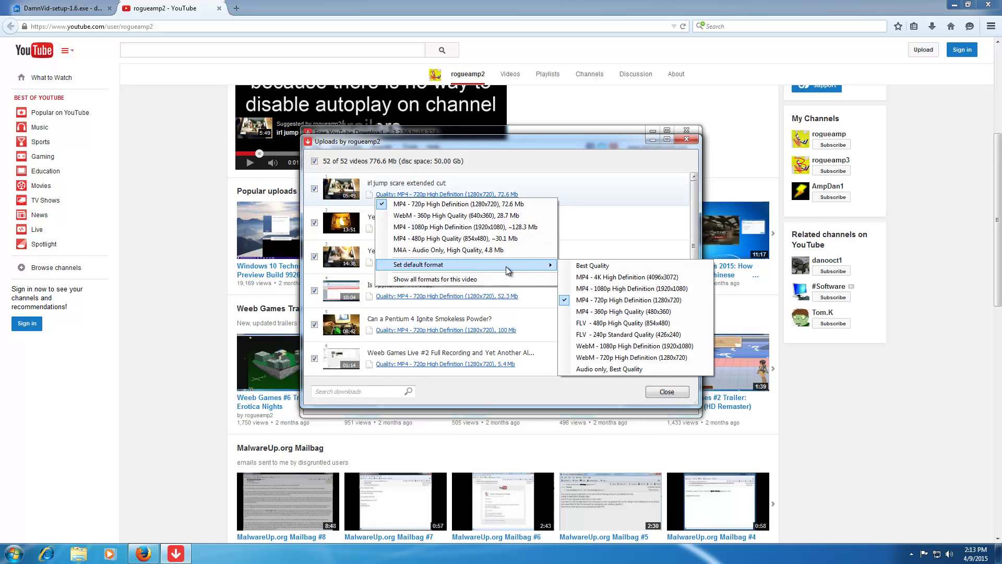
{"action": "left_click", "coordinate": [586, 269]}
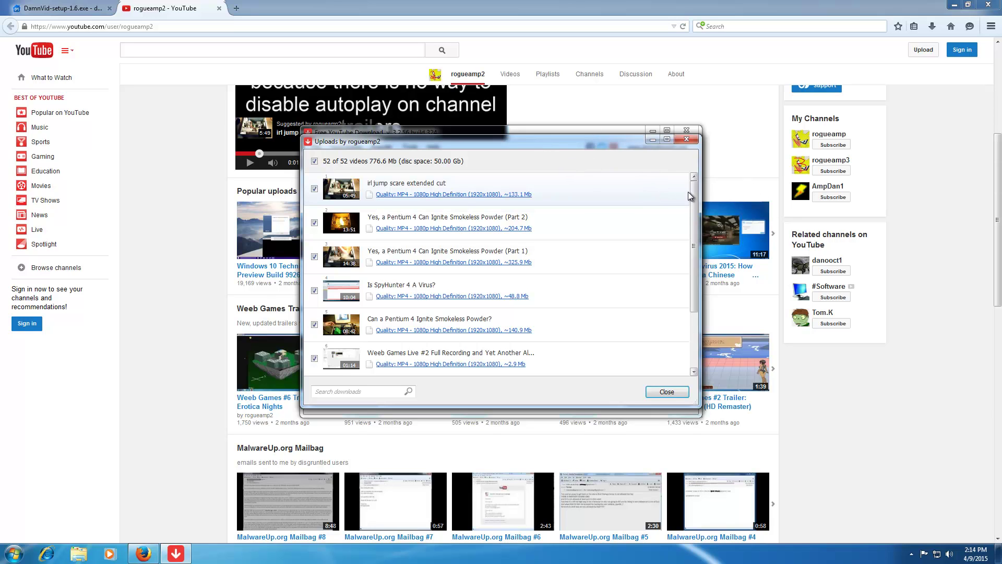
{"action": "mouse_move", "coordinate": [695, 209]}
{"action": "left_mouse_down"}
{"action": "mouse_move", "coordinate": [687, 313]}
{"action": "mouse_move", "coordinate": [677, 287]}
{"action": "left_mouse_up"}
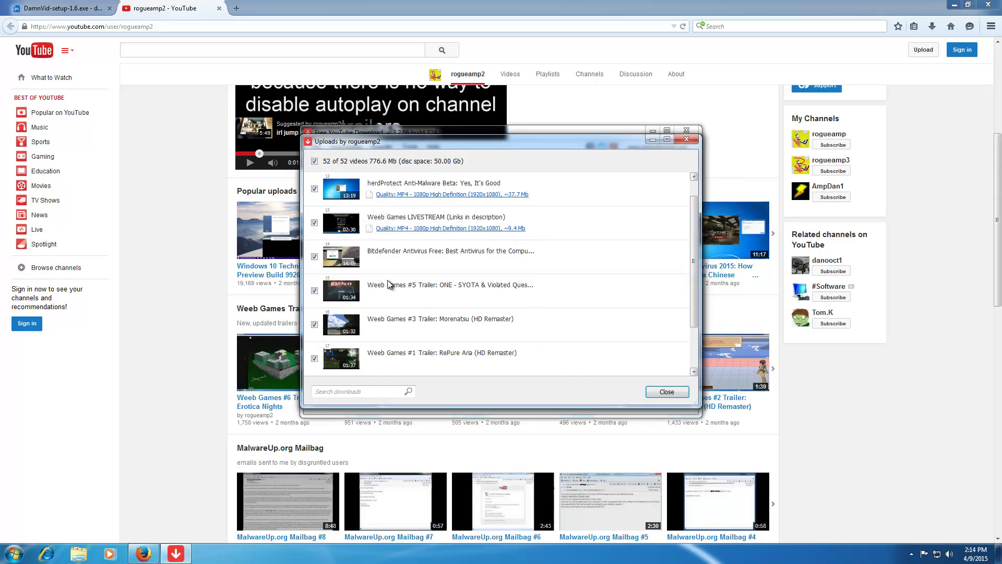
{"action": "left_click", "coordinate": [687, 142]}
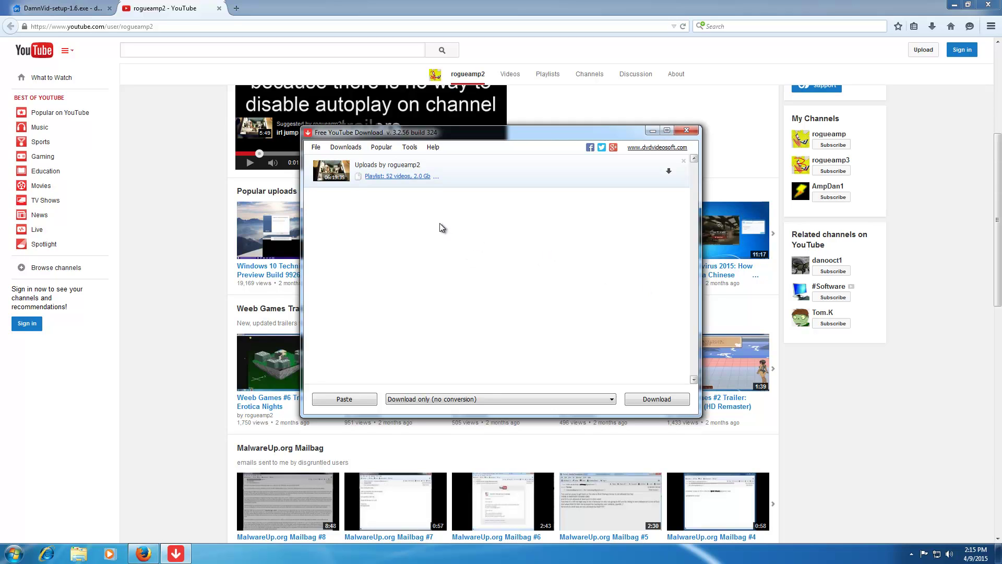
Open the playlist's video list, drag within it, and close it again
{"action": "left_click", "coordinate": [402, 180]}
{"action": "left_click_drag", "start_coordinate": [695, 193], "coordinate": [721, 411]}
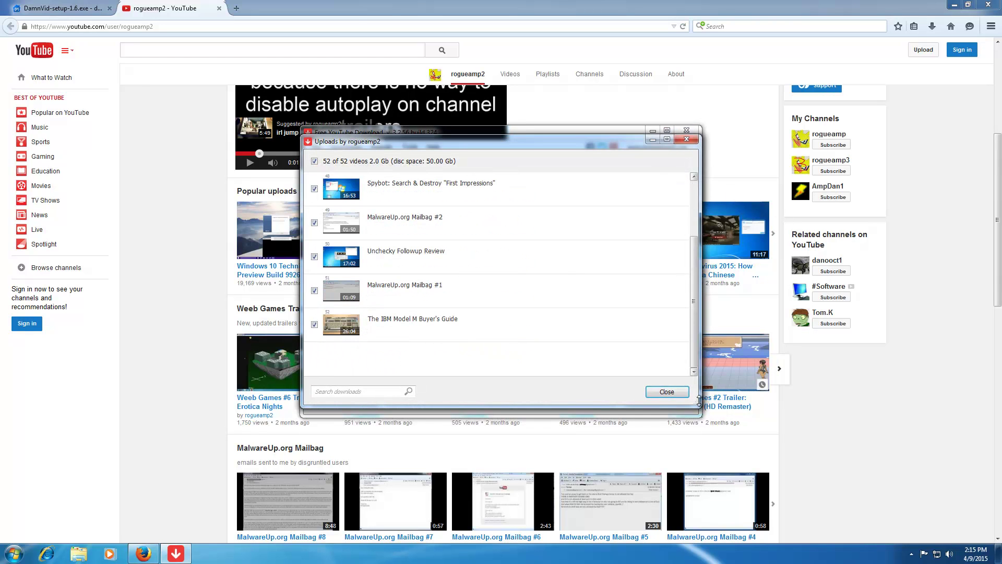
{"action": "left_click", "coordinate": [667, 391]}
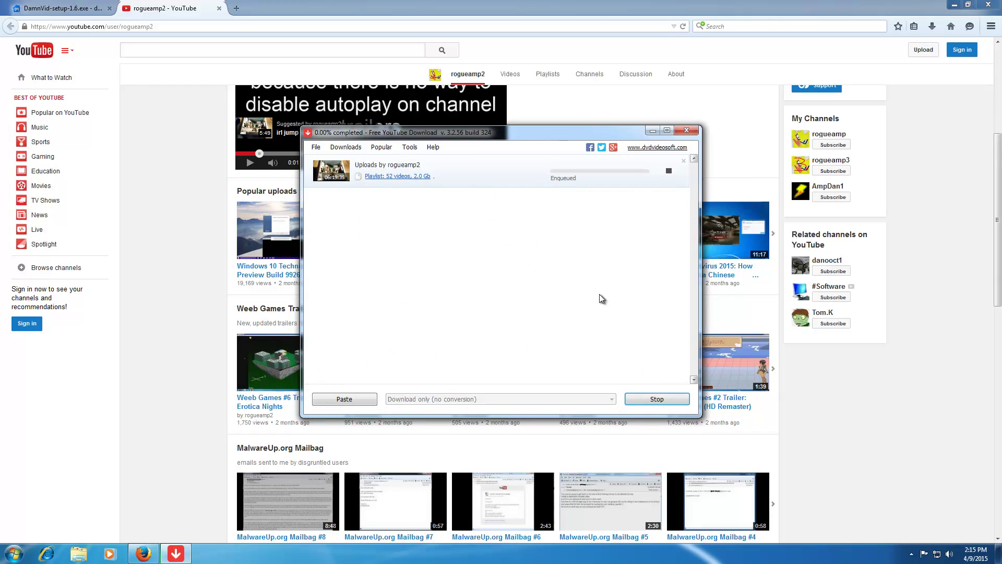
Check the first video's download progress in the Uploads video list, closing and reopening it
{"action": "left_click", "coordinate": [402, 177]}
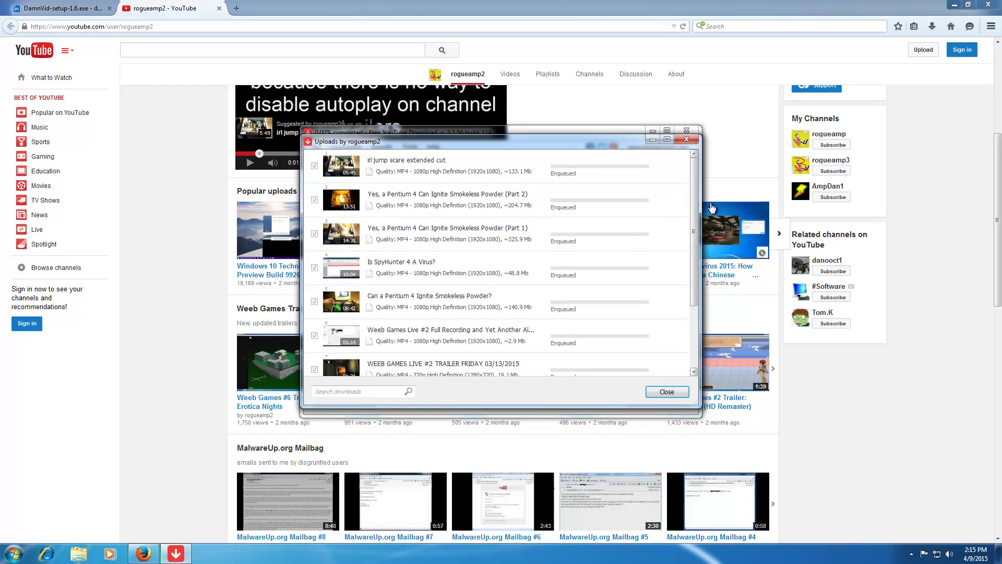
{"action": "mouse_move", "coordinate": [694, 201]}
{"action": "left_mouse_down"}
{"action": "mouse_move", "coordinate": [695, 215]}
{"action": "mouse_move", "coordinate": [697, 178]}
{"action": "left_mouse_up"}
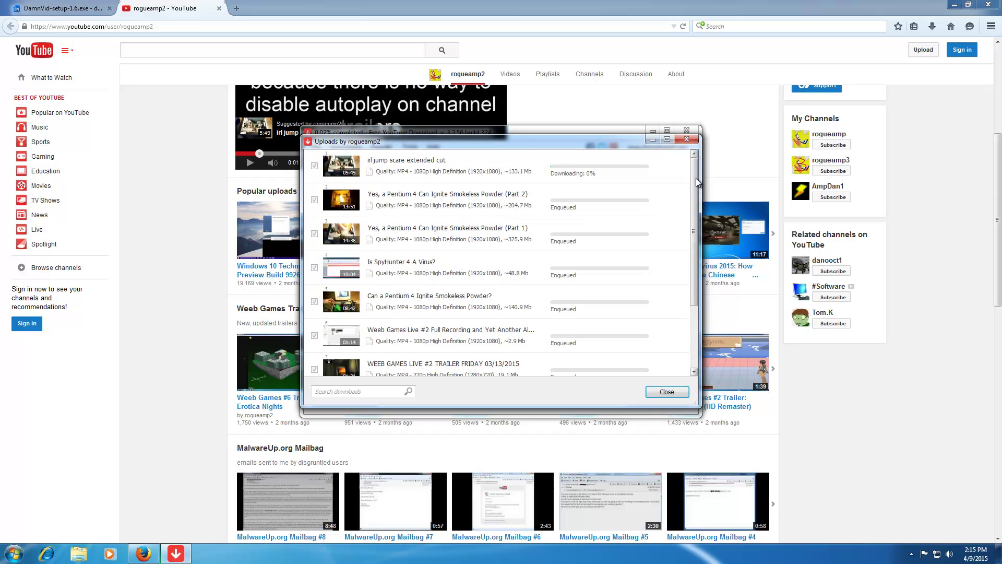
{"action": "left_click", "coordinate": [686, 142]}
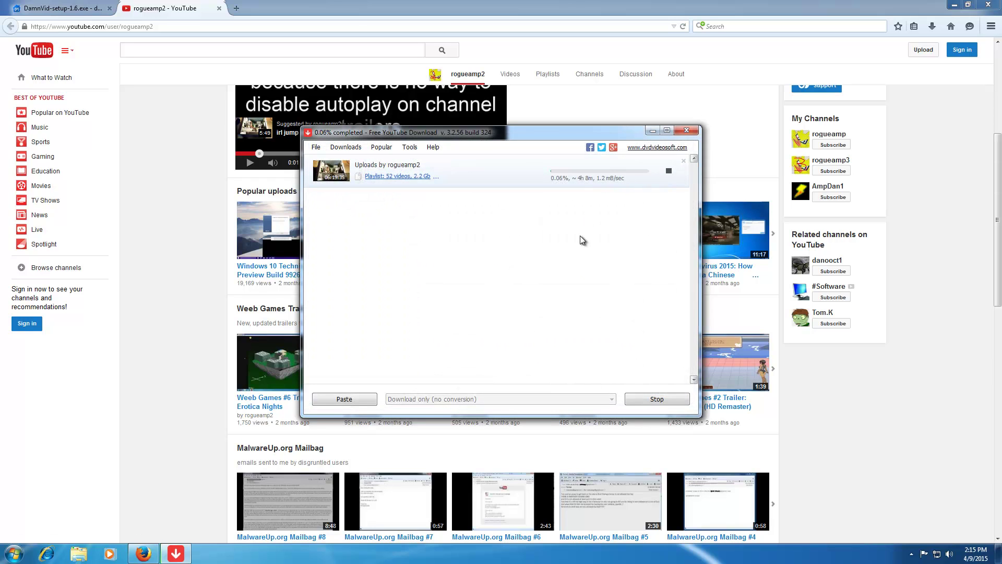
{"action": "left_click", "coordinate": [401, 177]}
{"action": "mouse_move", "coordinate": [692, 190]}
{"action": "left_mouse_down"}
{"action": "mouse_move", "coordinate": [689, 296]}
{"action": "mouse_move", "coordinate": [698, 185]}
{"action": "left_mouse_up"}
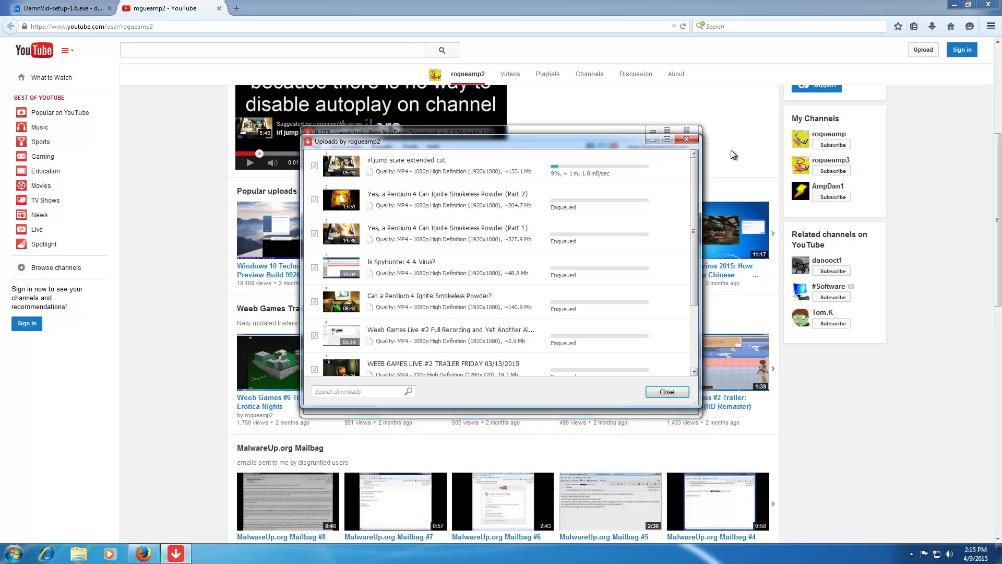
{"action": "left_click", "coordinate": [687, 140]}
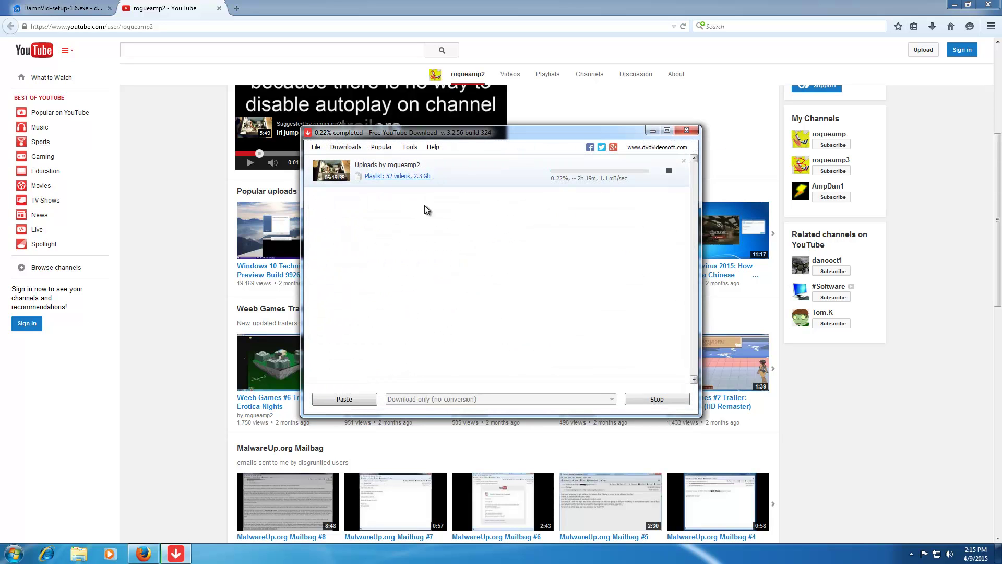
{"action": "left_click", "coordinate": [410, 147]}
{"action": "left_click", "coordinate": [425, 159]}
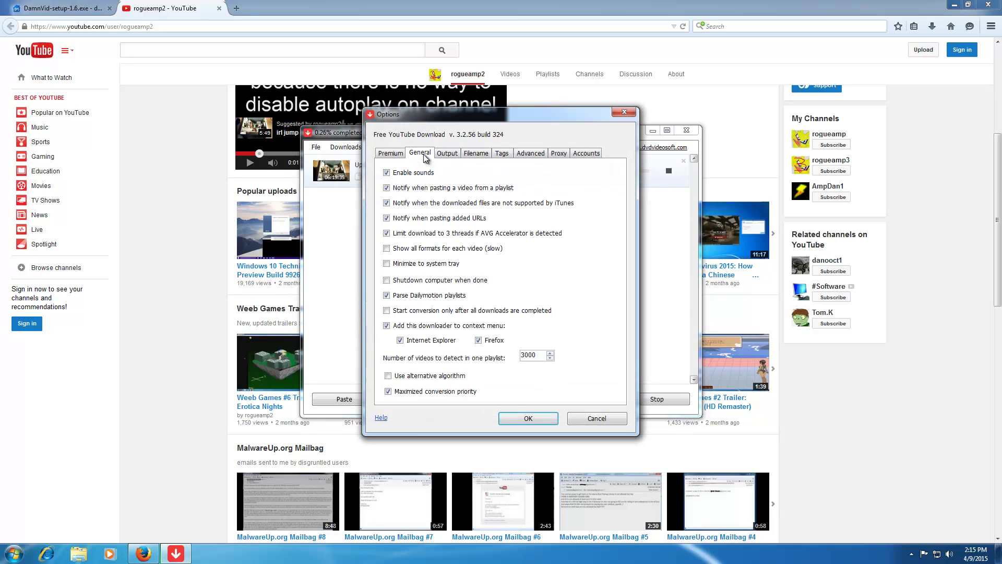
{"action": "left_click", "coordinate": [391, 157]}
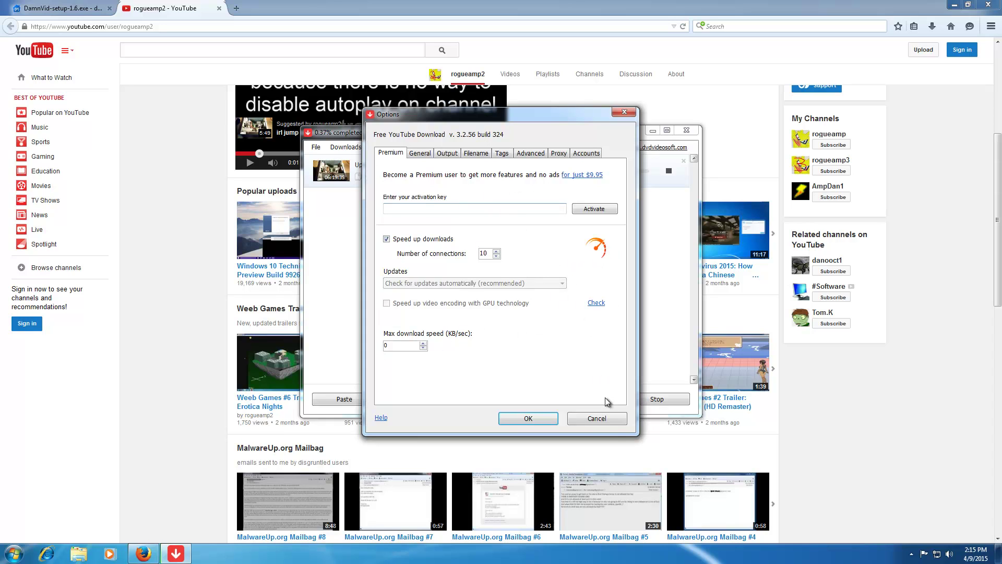
{"action": "left_click", "coordinate": [603, 422]}
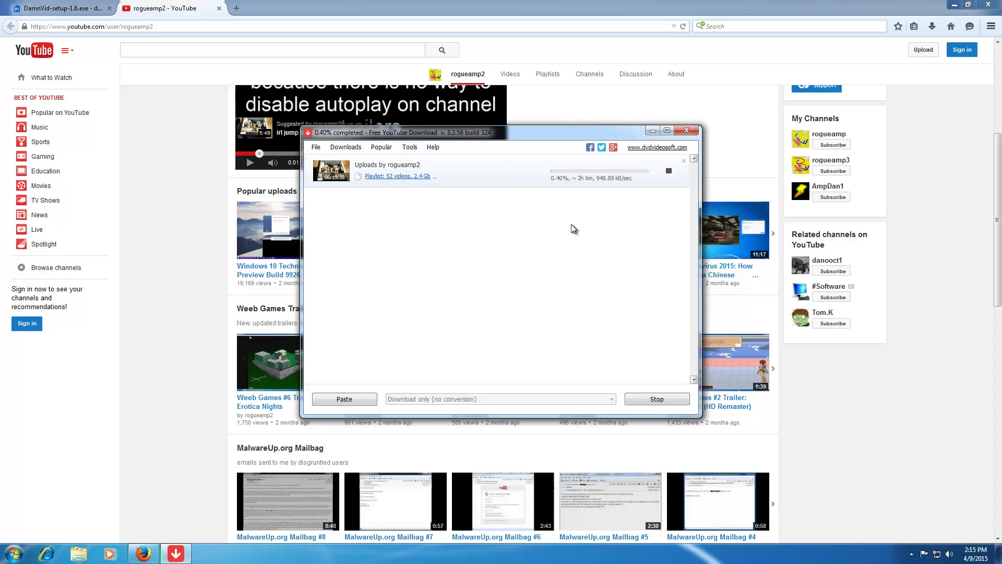